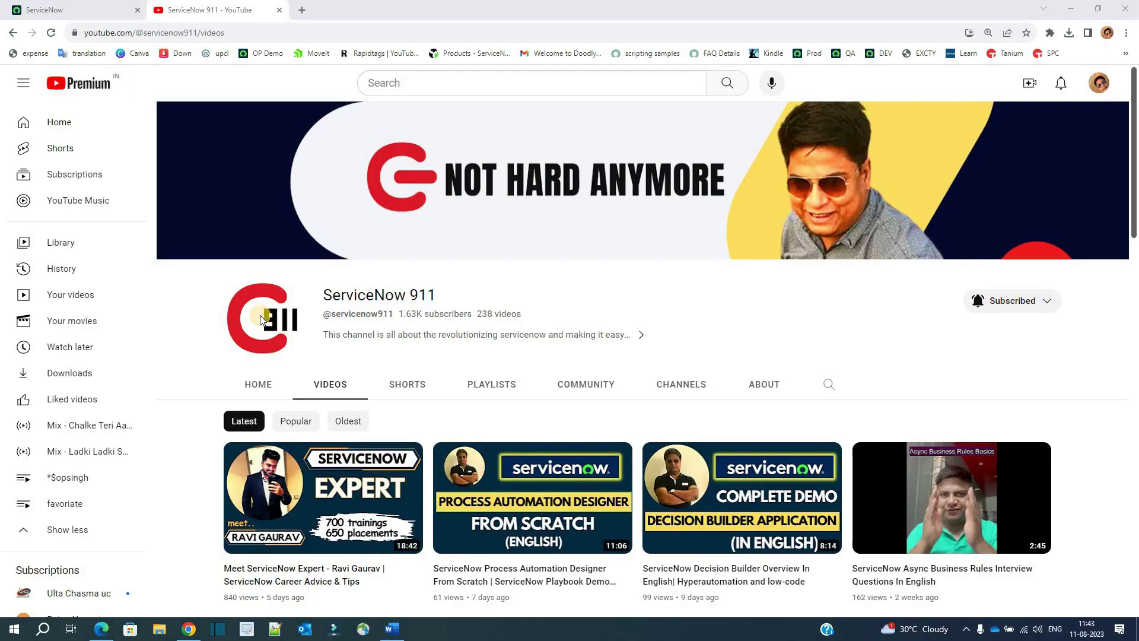
Bring up the Automated Test Framework Word document and highlight the words 'confirm that your'
{"action": "left_click", "coordinate": [393, 632]}
{"action": "left_click_drag", "start_coordinate": [315, 280], "coordinate": [412, 281]}
{"action": "left_click", "coordinate": [382, 280]}
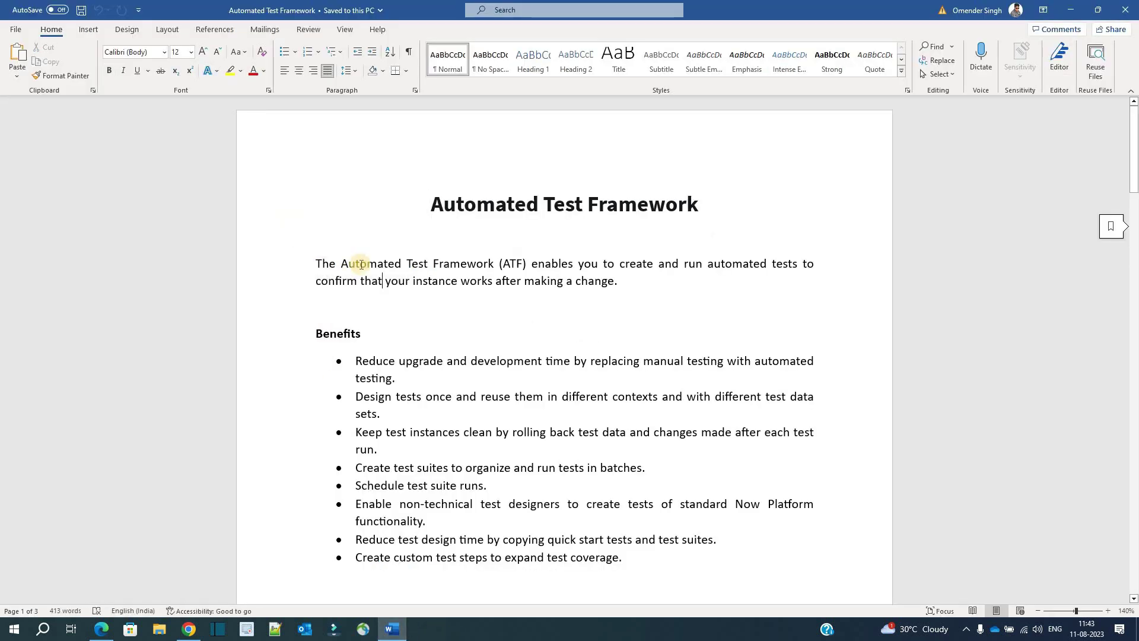
{"action": "left_click_drag", "start_coordinate": [532, 264], "coordinate": [755, 284]}
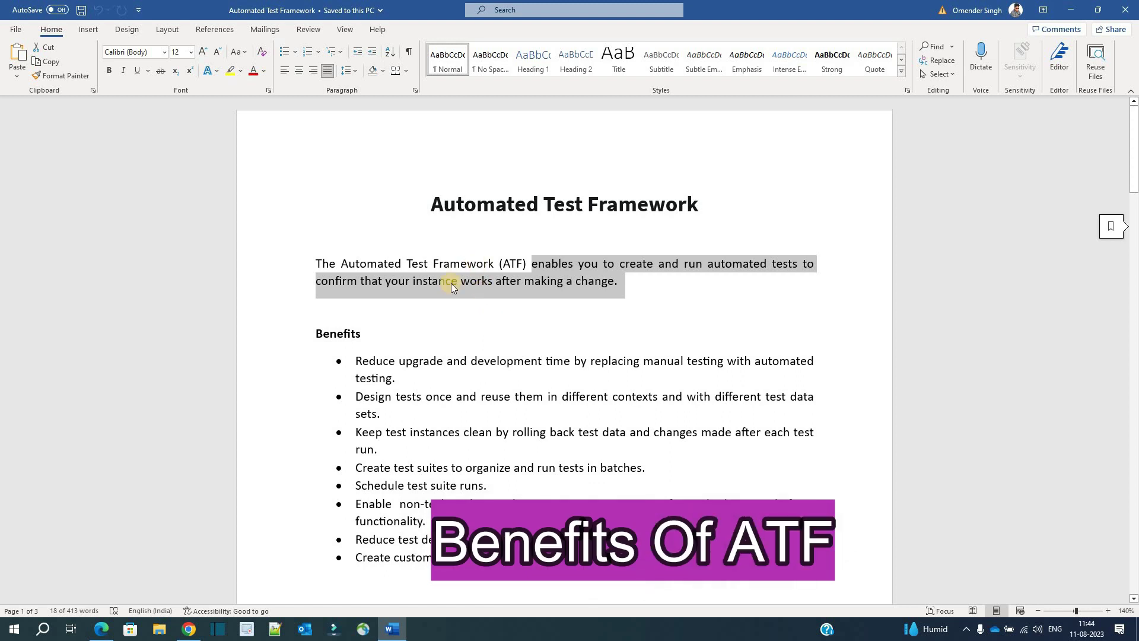
{"action": "scroll", "coordinate": [348, 291], "scroll_direction": "down", "scroll_amount": 2}
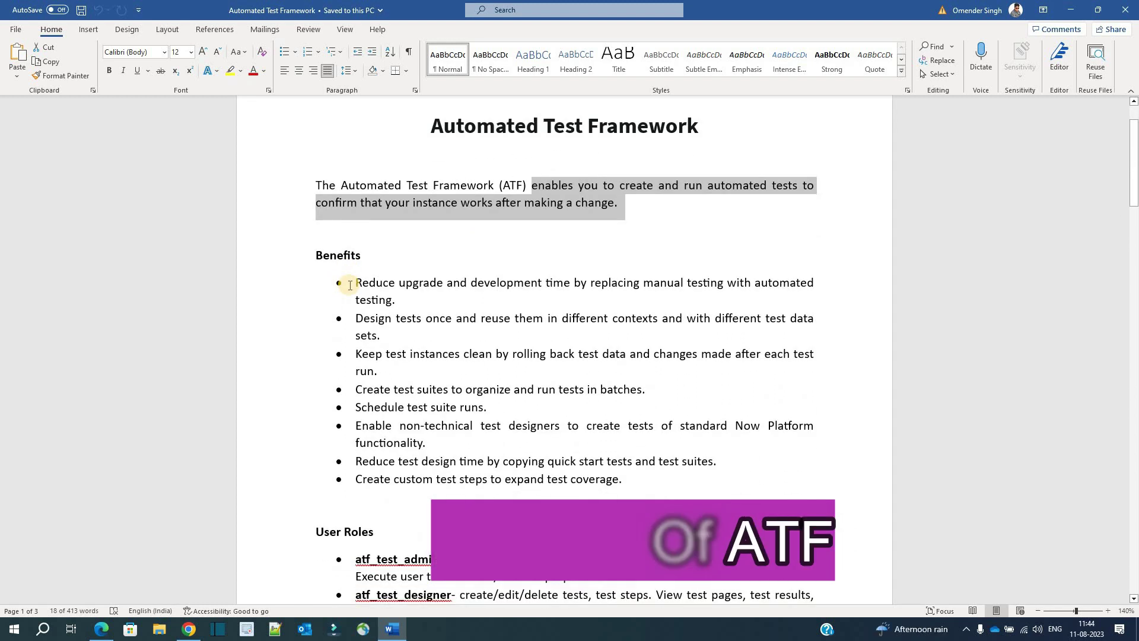
{"action": "triple_click", "coordinate": [350, 286]}
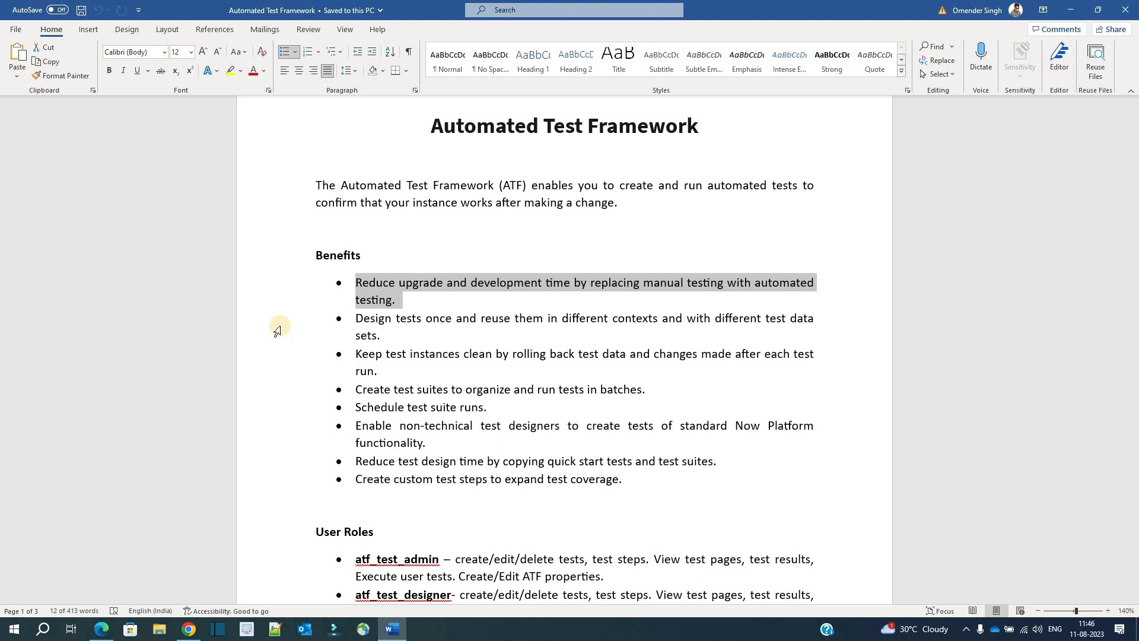
{"action": "double_click", "coordinate": [279, 327]}
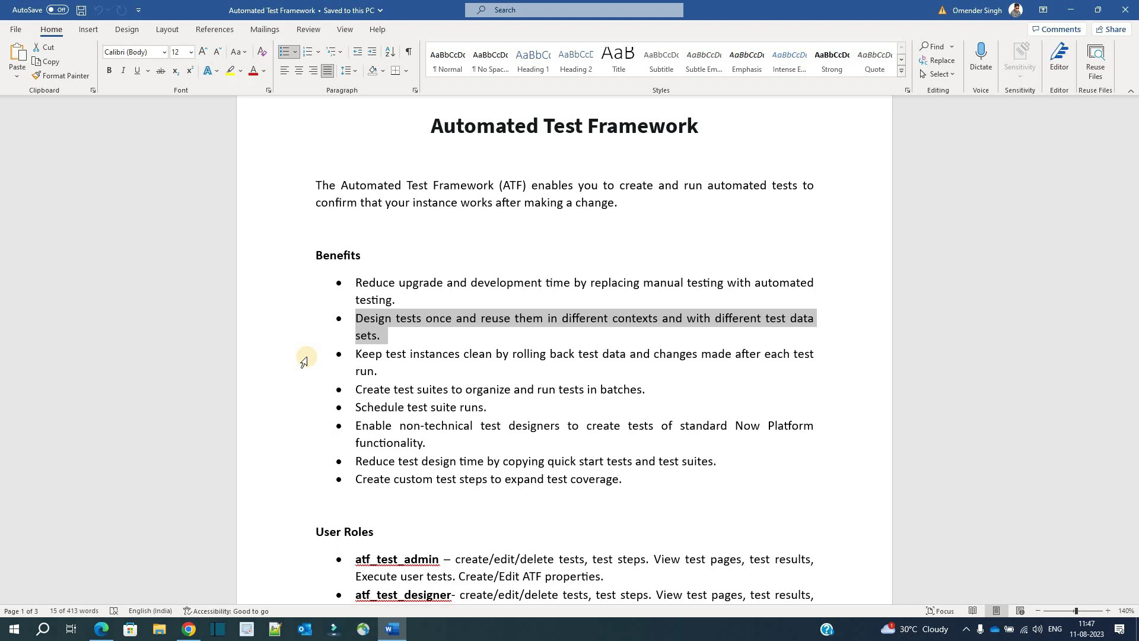
{"action": "left_click_drag", "start_coordinate": [304, 362], "coordinate": [304, 379]}
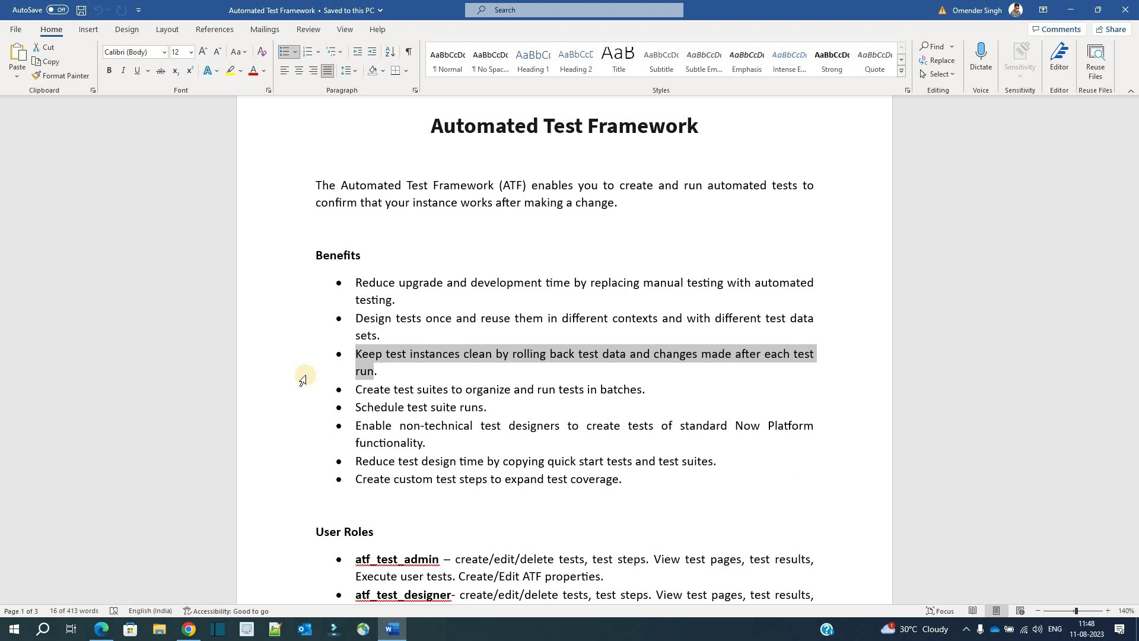
{"action": "left_click", "coordinate": [303, 381]}
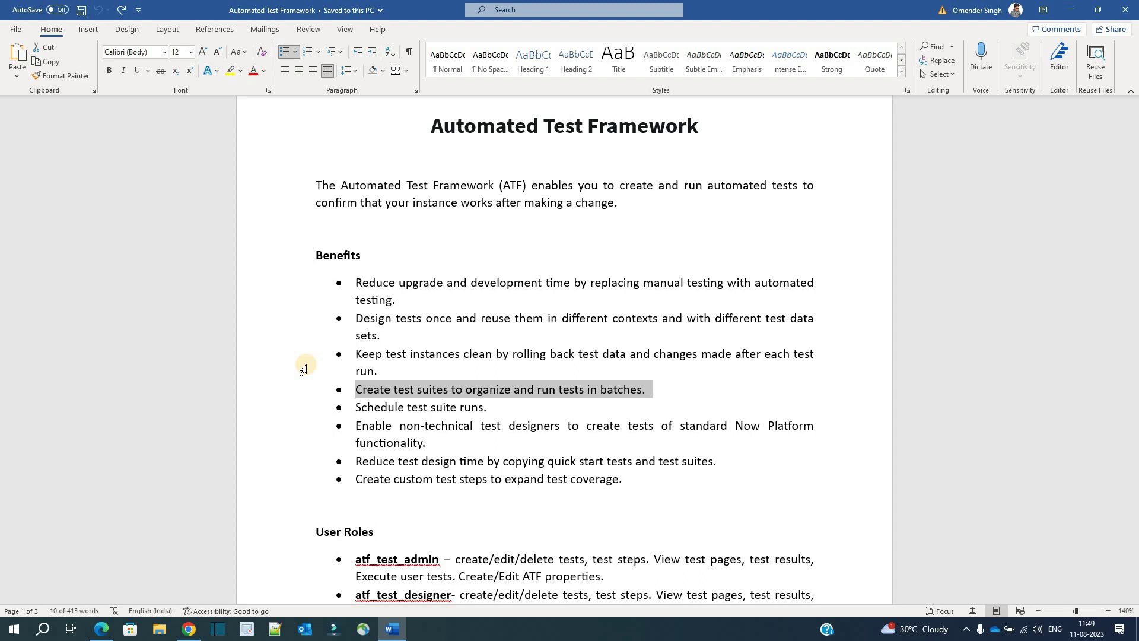
{"action": "left_click", "coordinate": [310, 407]}
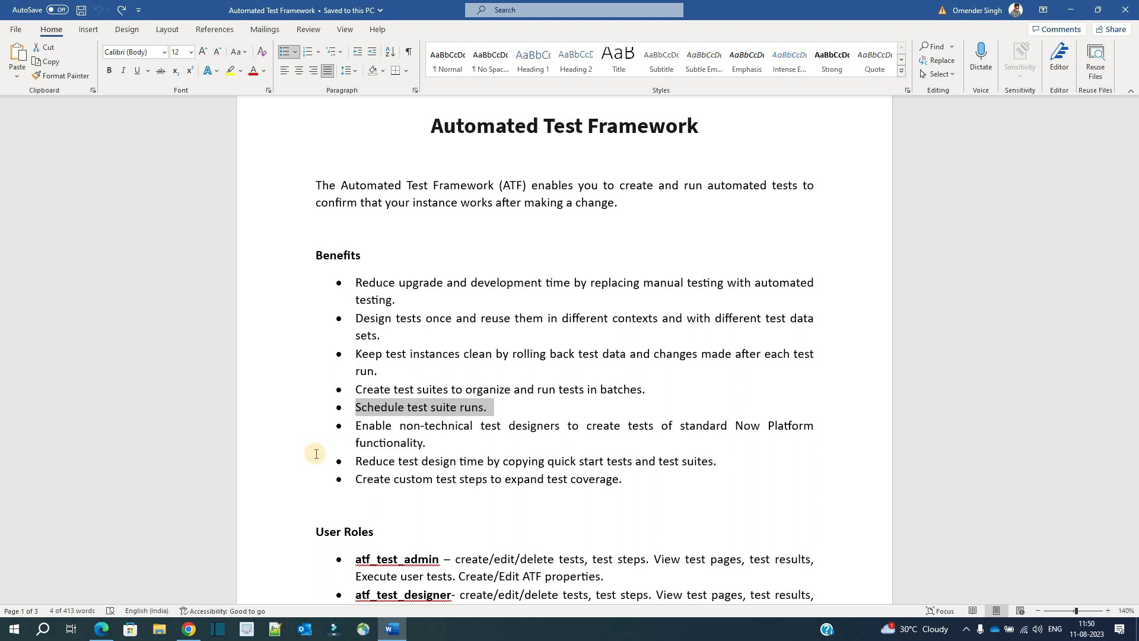
{"action": "double_click", "coordinate": [290, 436]}
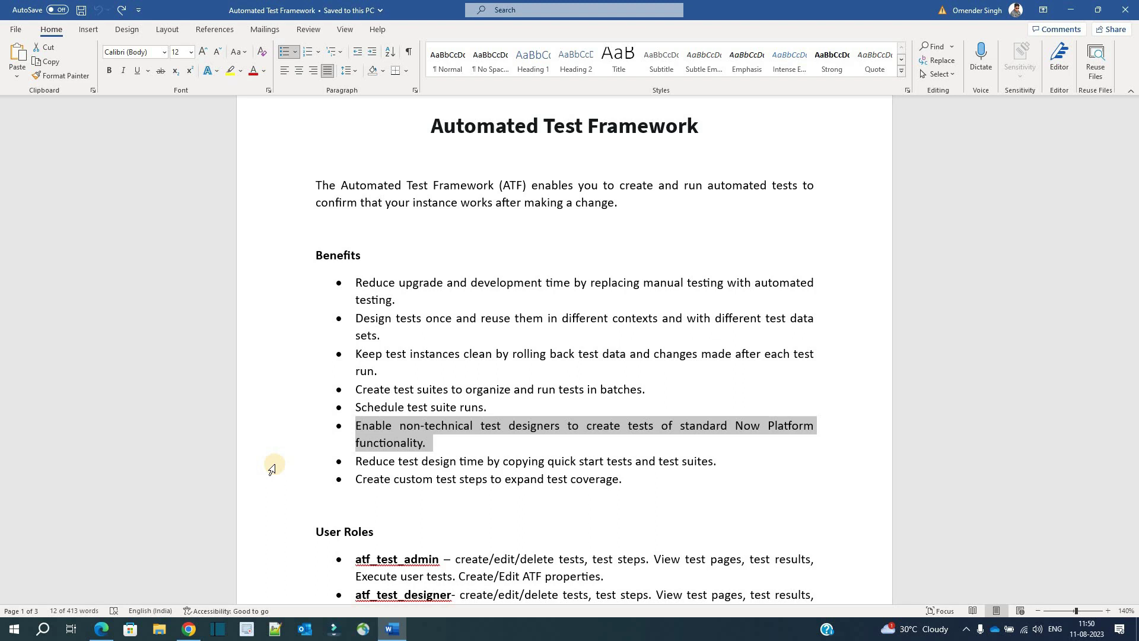
{"action": "left_click", "coordinate": [271, 467]}
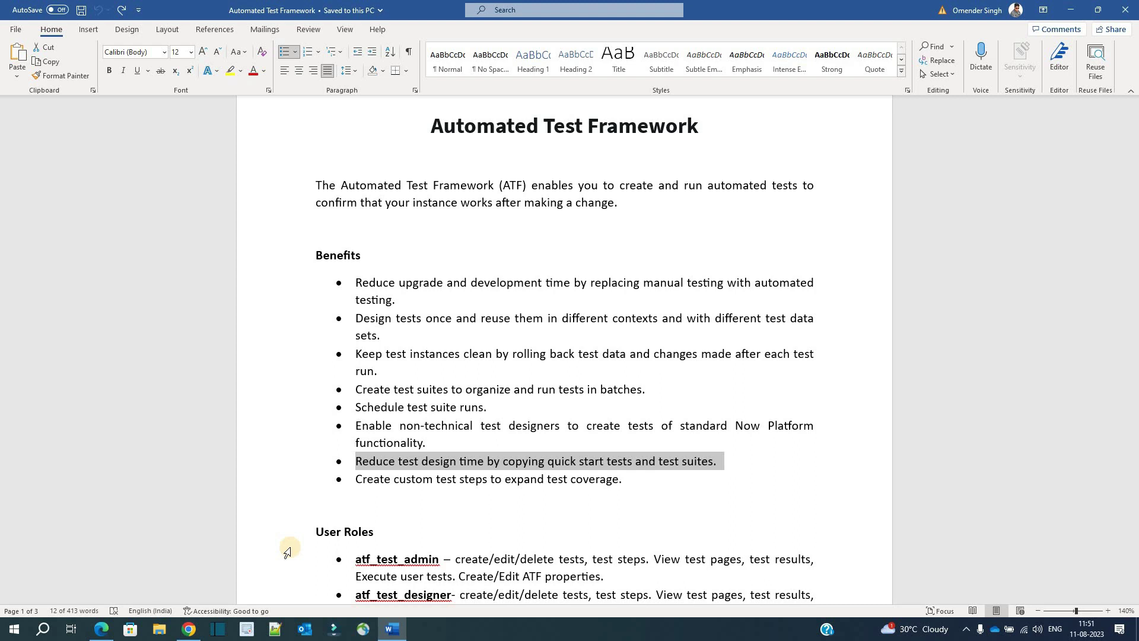
{"action": "left_click", "coordinate": [328, 482]}
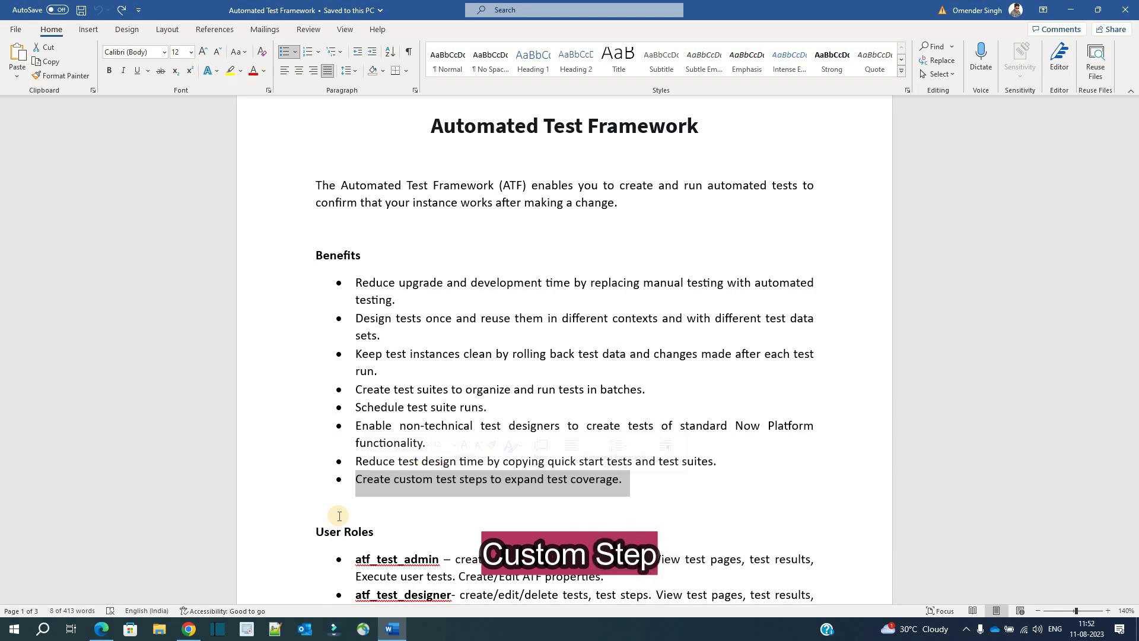
Highlight the User Roles heading and the three atf role descriptions, then scroll to Example
{"action": "left_click", "coordinate": [290, 532]}
{"action": "scroll", "coordinate": [289, 287], "scroll_direction": "down", "scroll_amount": 6}
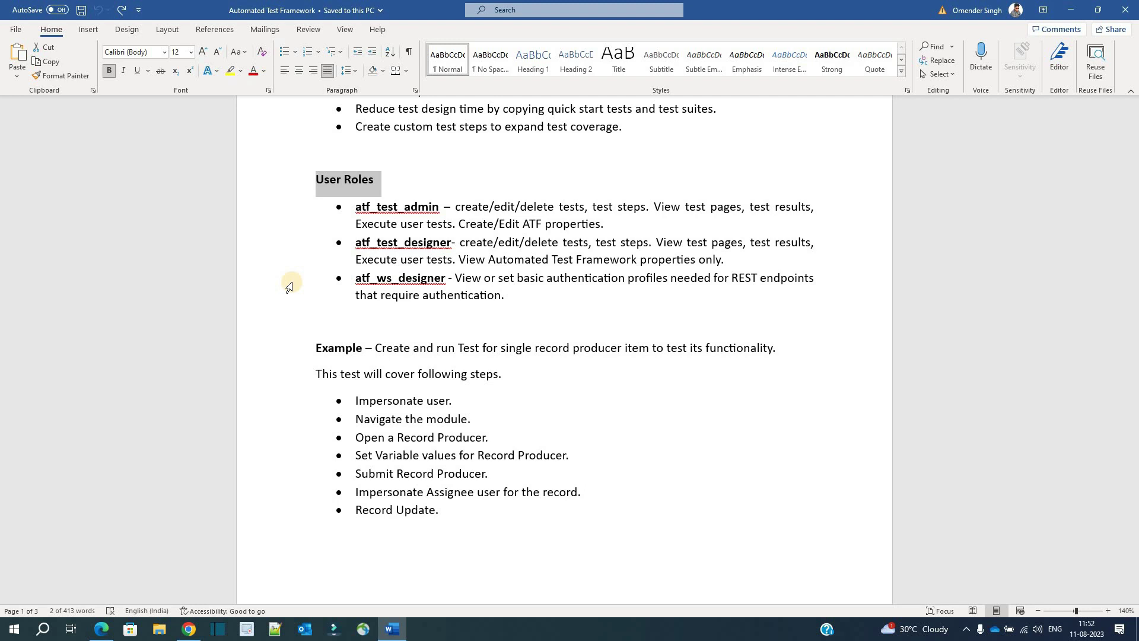
{"action": "left_click_drag", "start_coordinate": [443, 206], "coordinate": [503, 297]}
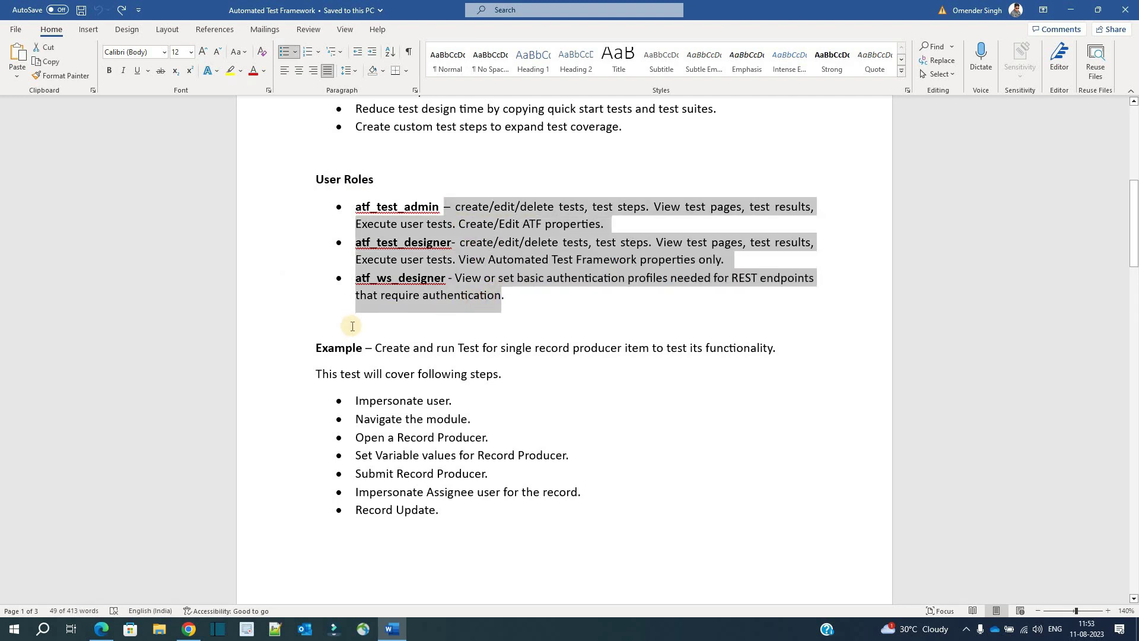
{"action": "left_click", "coordinate": [284, 348]}
{"action": "scroll", "coordinate": [218, 295], "scroll_direction": "down", "scroll_amount": 3}
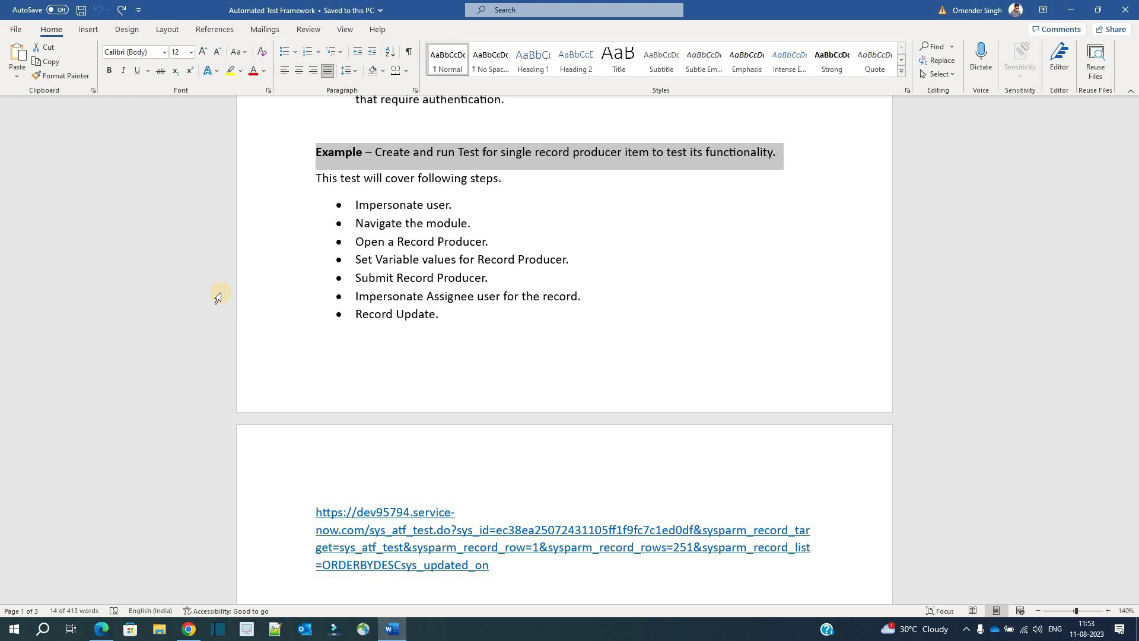
Highlight the Example's test-step list and description sentence, then scroll to the Test suite heading
{"action": "left_click_drag", "start_coordinate": [355, 204], "coordinate": [436, 321]}
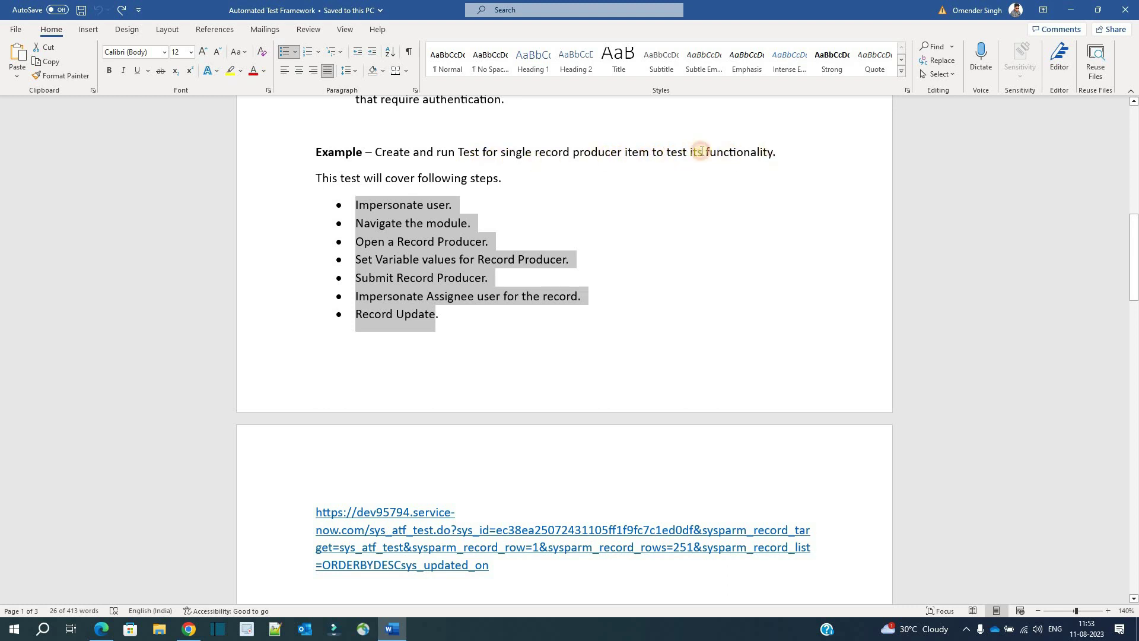
{"action": "left_click_drag", "start_coordinate": [772, 151], "coordinate": [381, 146]}
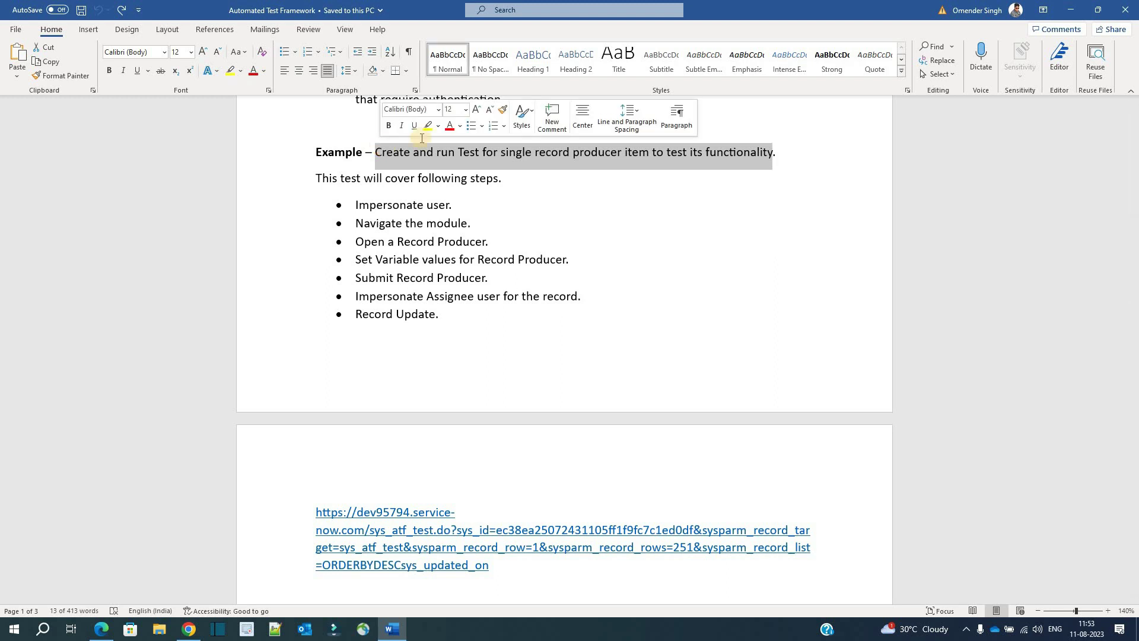
{"action": "scroll", "coordinate": [287, 300], "scroll_direction": "down", "scroll_amount": 7}
{"action": "left_click_drag", "start_coordinate": [315, 224], "coordinate": [360, 229]}
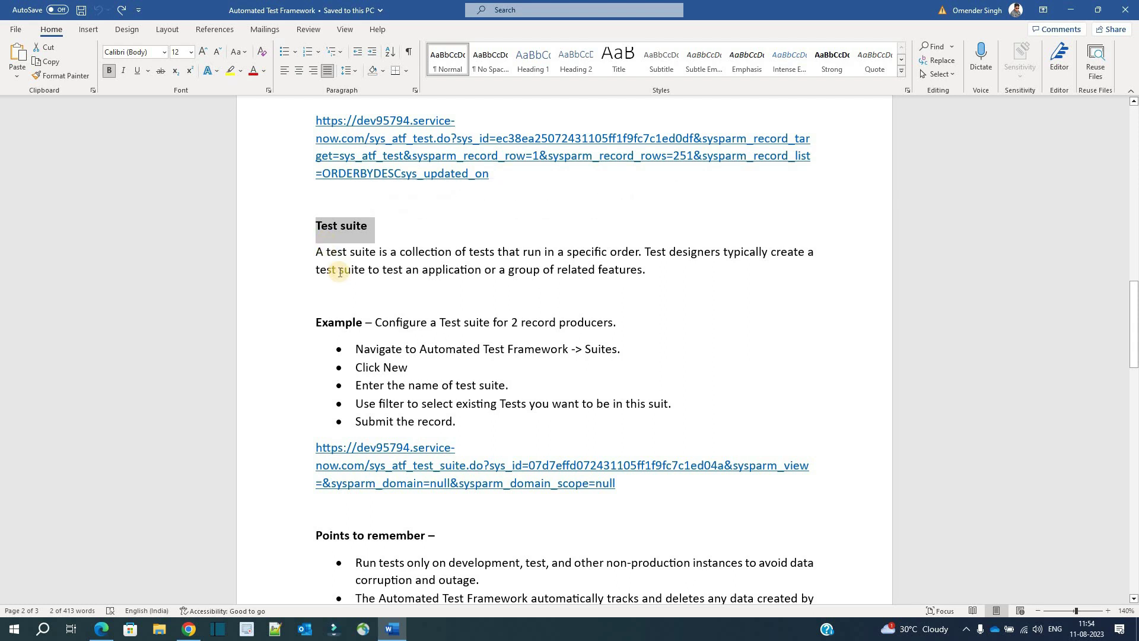
{"action": "scroll", "coordinate": [323, 267], "scroll_direction": "down", "scroll_amount": 5}
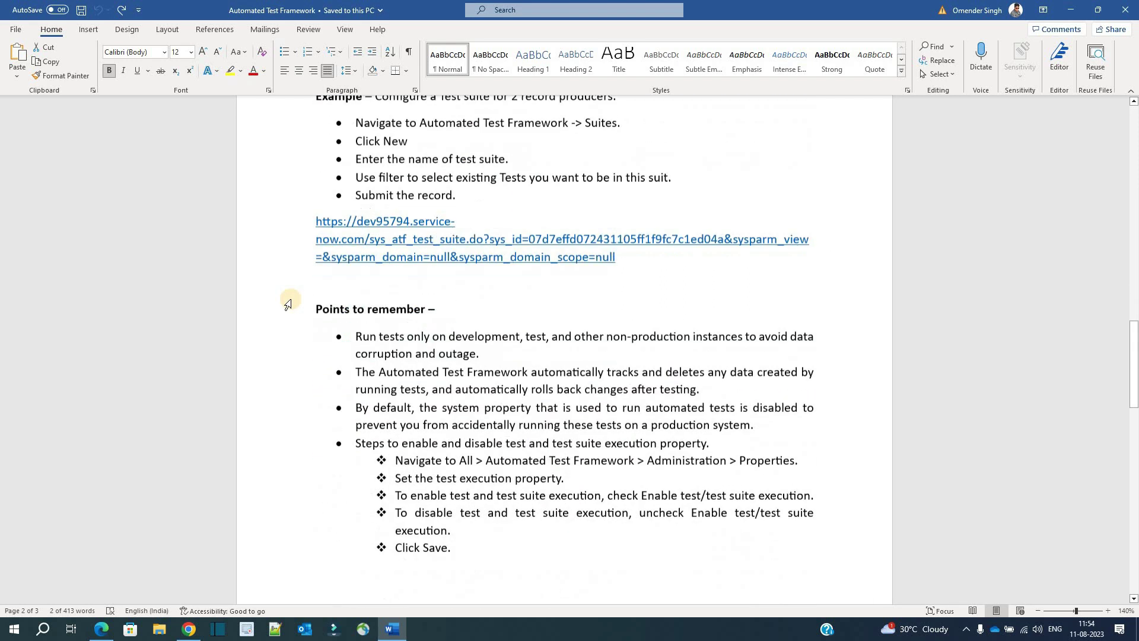
{"action": "scroll", "coordinate": [318, 260], "scroll_direction": "down", "scroll_amount": 2}
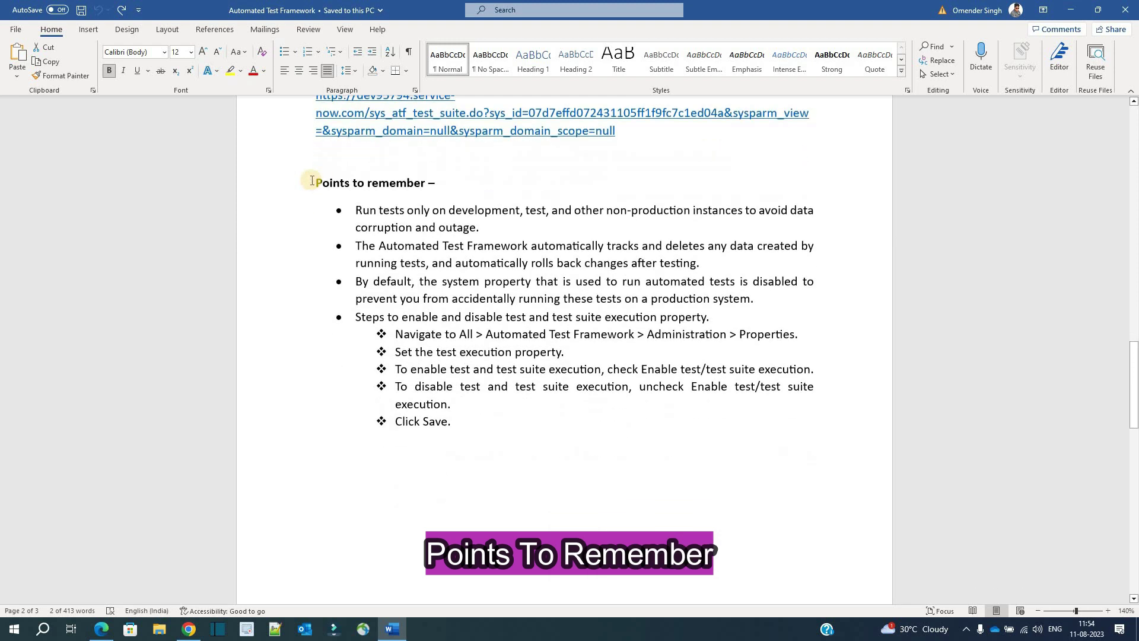
{"action": "left_click_drag", "start_coordinate": [316, 183], "coordinate": [447, 180]}
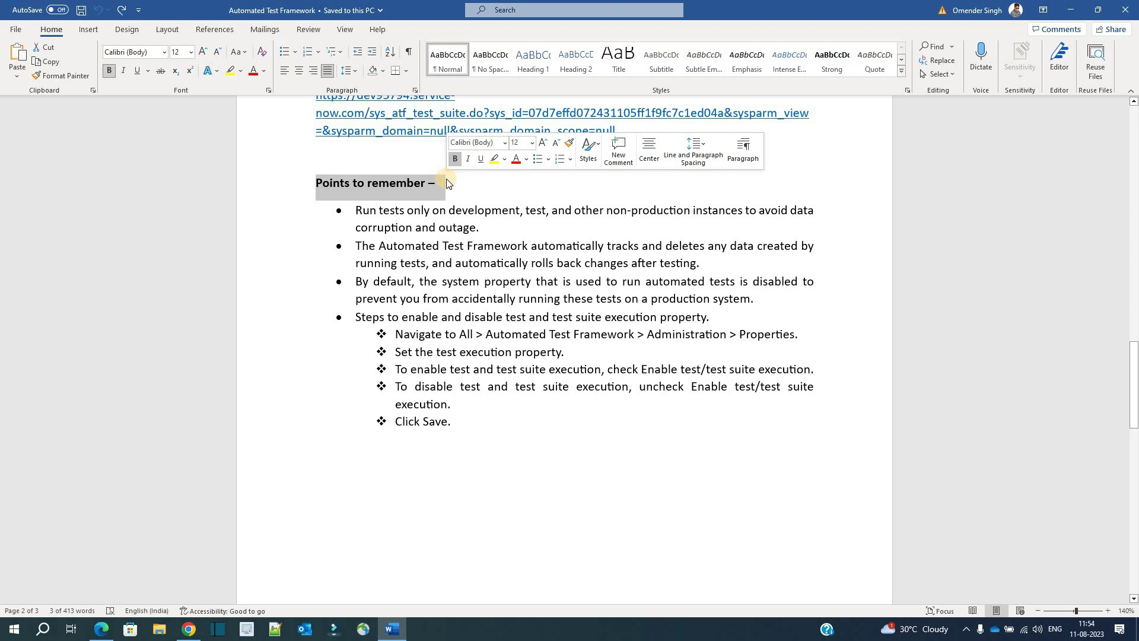
{"action": "double_click", "coordinate": [284, 218]}
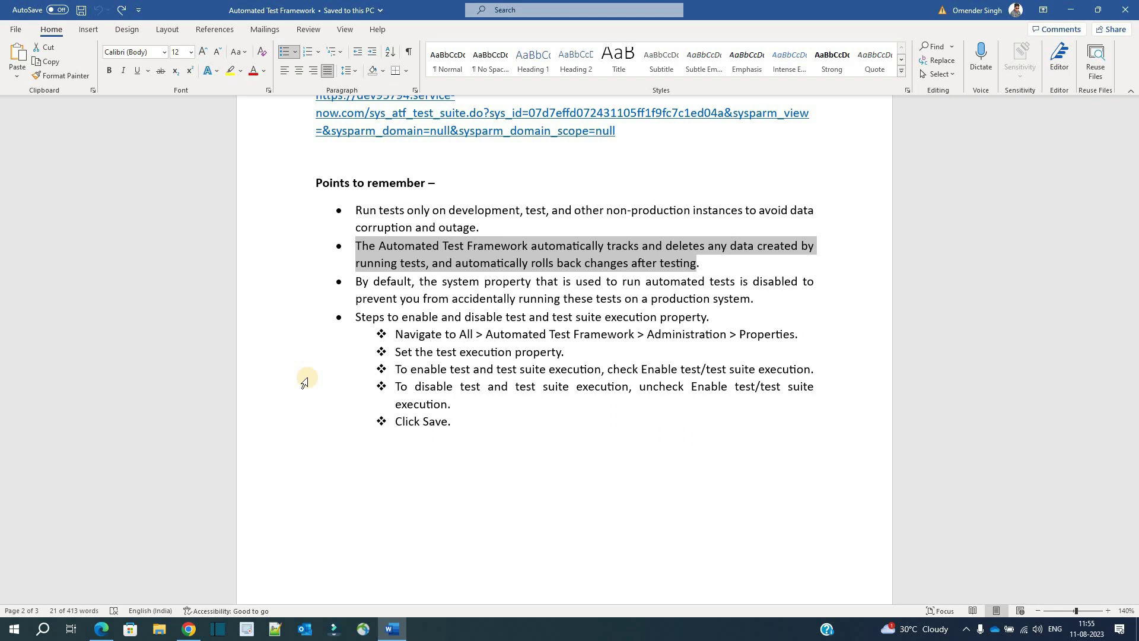
{"action": "key", "text": "alt"}
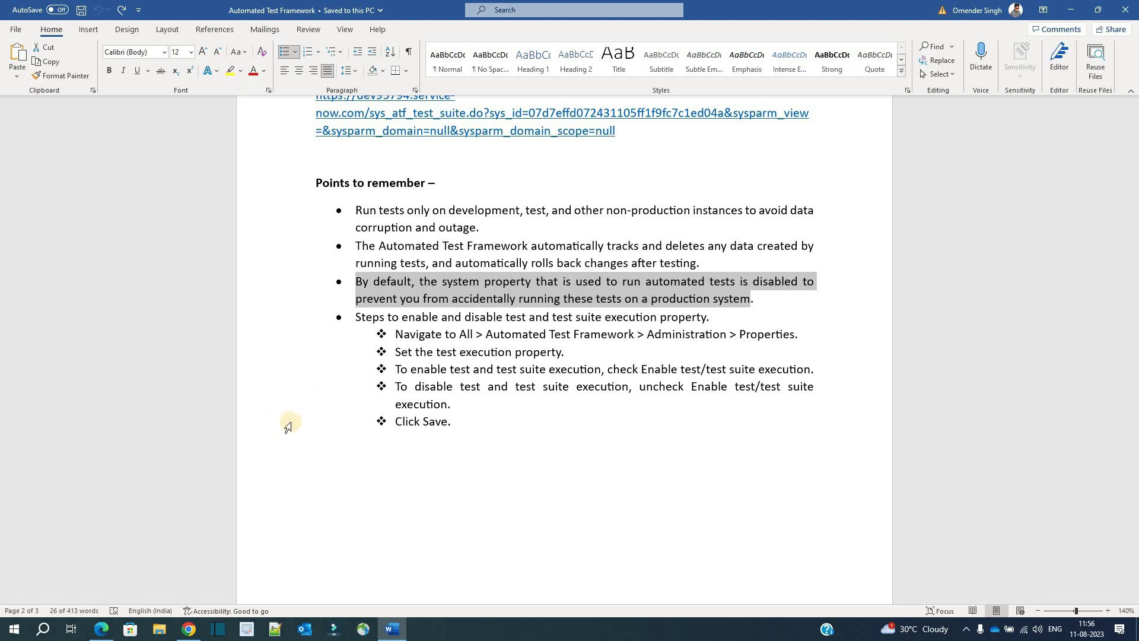
{"action": "left_click_drag", "start_coordinate": [356, 317], "coordinate": [401, 448]}
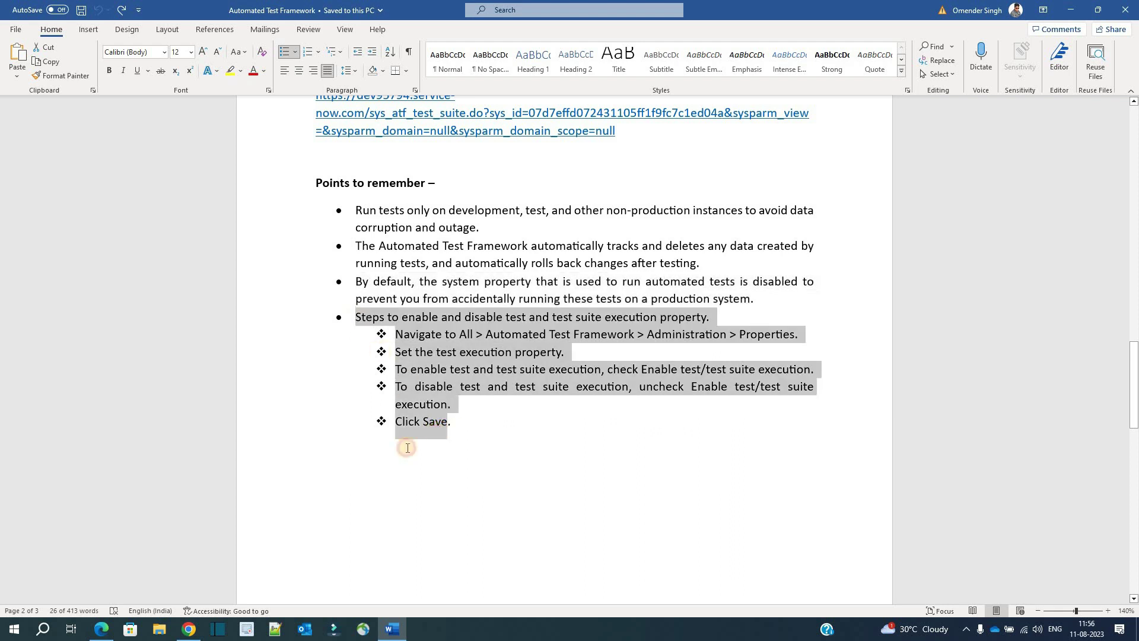
{"action": "left_click", "coordinate": [327, 461]}
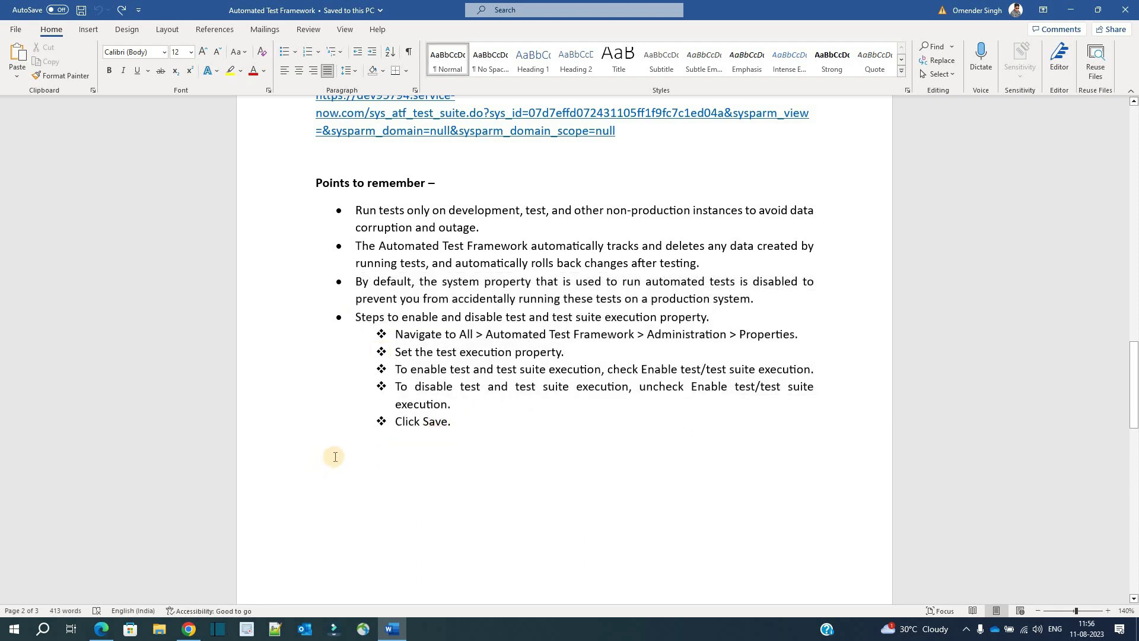
{"action": "scroll", "coordinate": [381, 435], "scroll_direction": "down", "scroll_amount": 1}
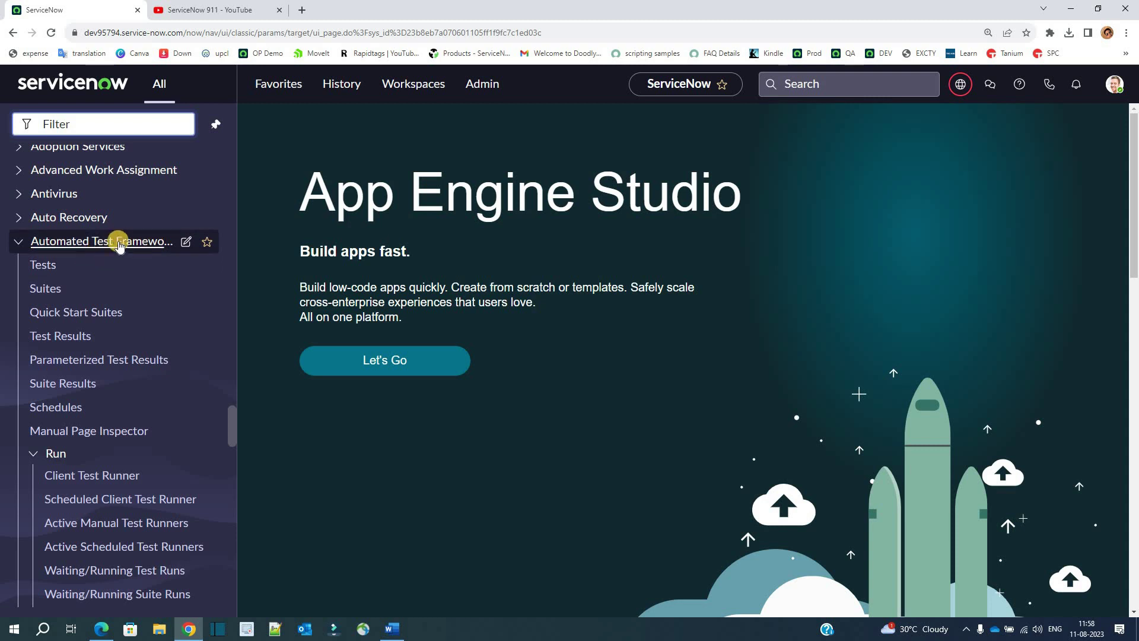
Open the ATF Tests list and the 'Test for ITOPs Record Producer' record in a new tab
{"action": "left_click", "coordinate": [53, 268]}
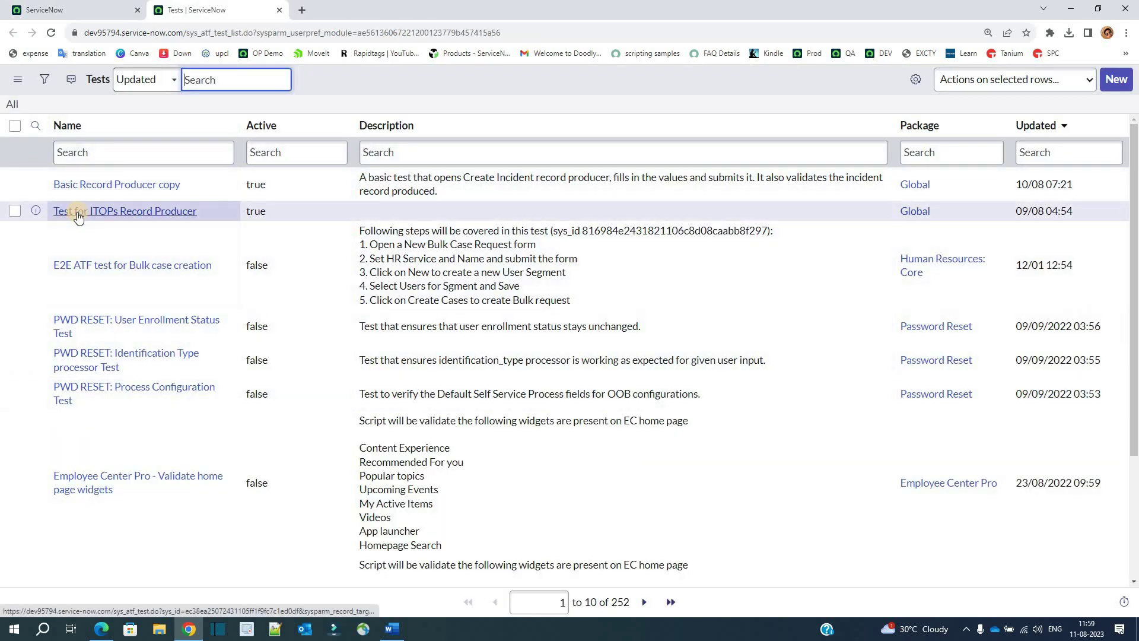
{"action": "left_click", "coordinate": [77, 212]}
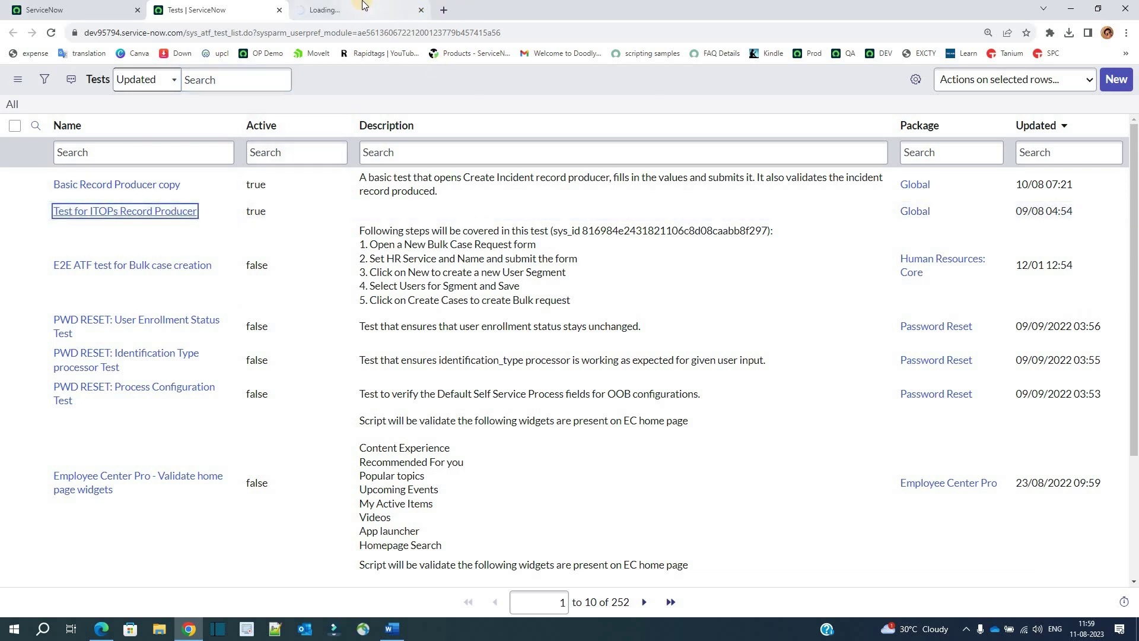
Scroll through the test's nine steps, pointing out Impersonate and Navigate to Module
{"action": "left_click", "coordinate": [362, 8]}
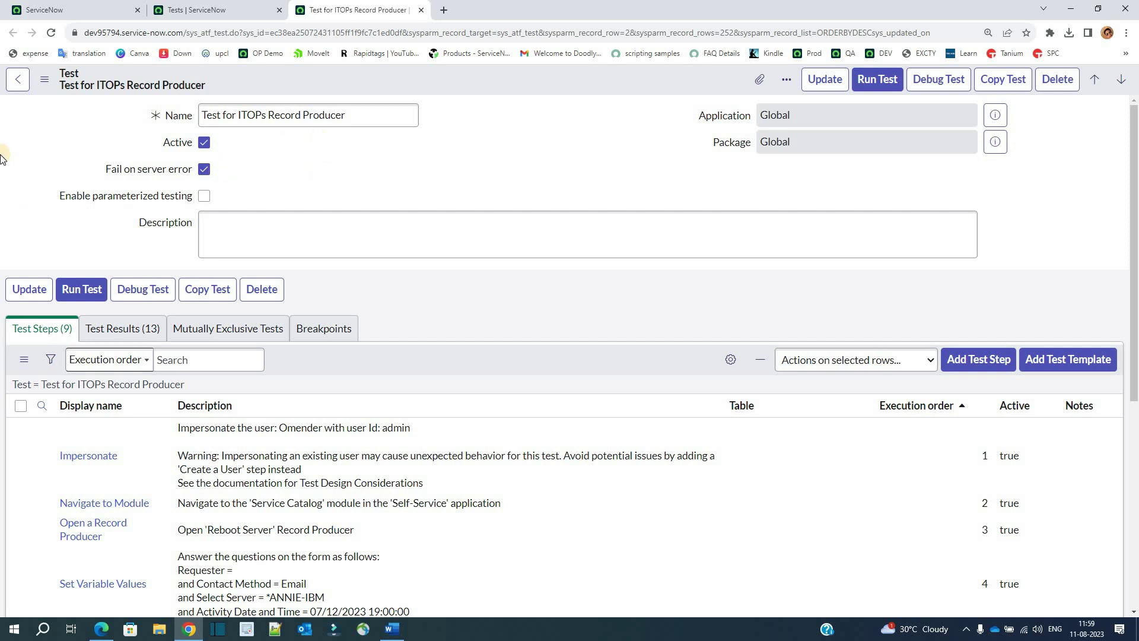
{"action": "scroll", "coordinate": [63, 312], "scroll_direction": "down", "scroll_amount": 2}
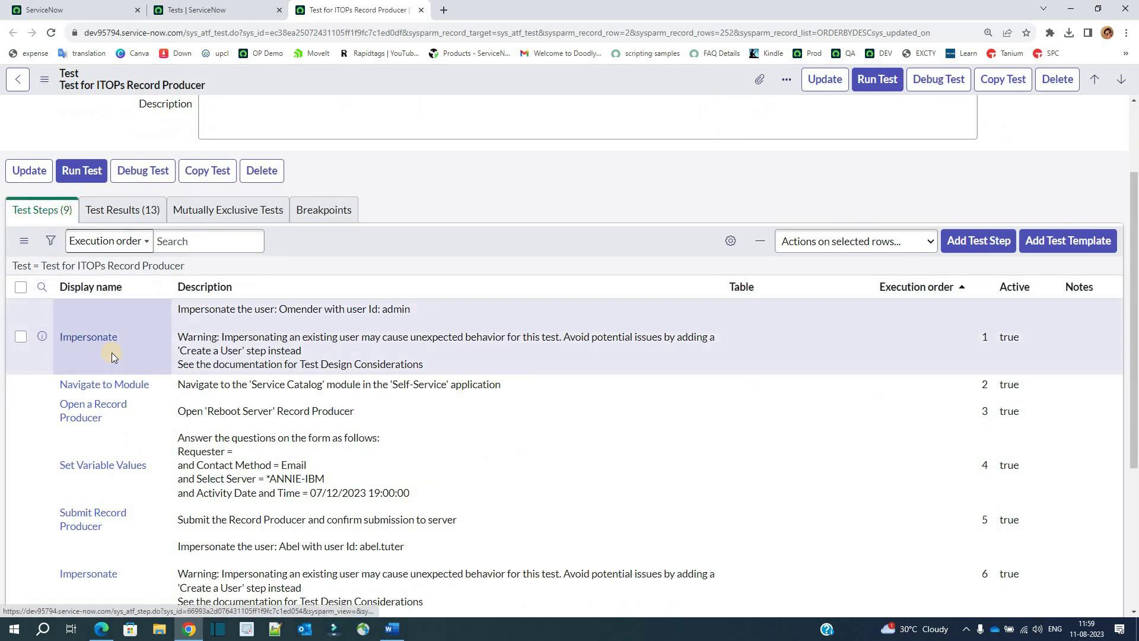
{"action": "left_click", "coordinate": [128, 352]}
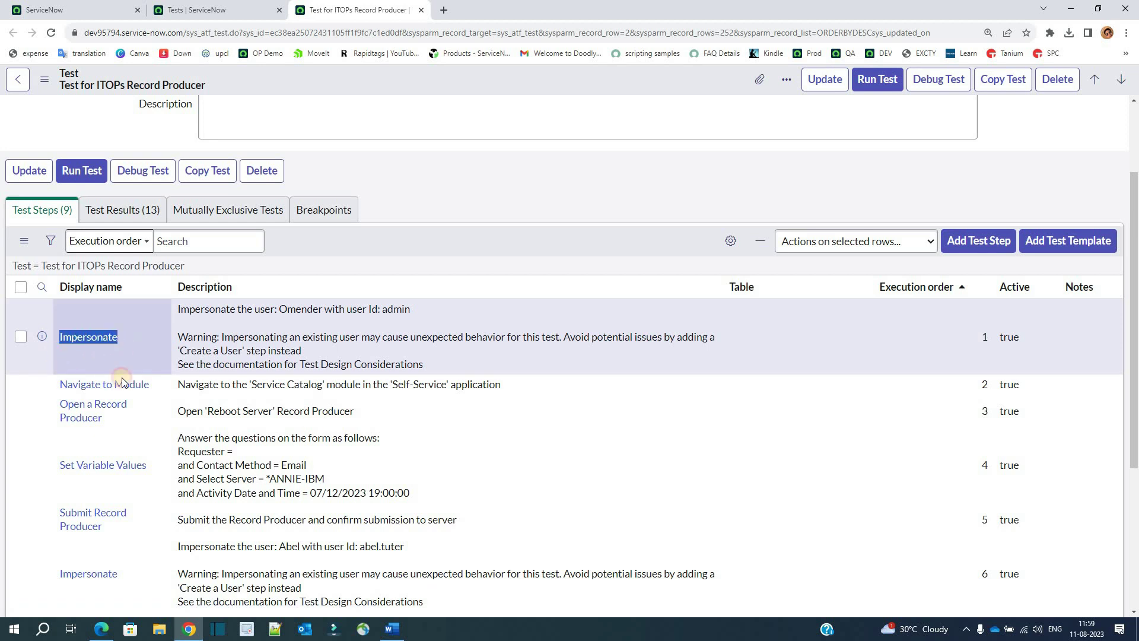
{"action": "left_click_drag", "start_coordinate": [150, 384], "coordinate": [63, 385]}
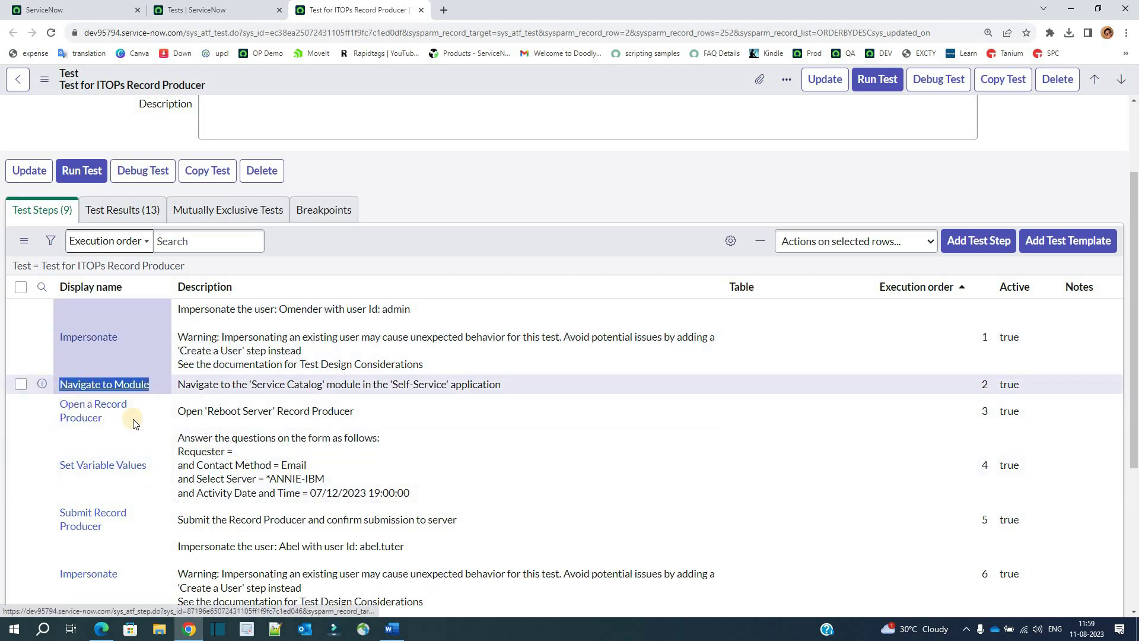
{"action": "scroll", "coordinate": [116, 437], "scroll_direction": "down", "scroll_amount": 2}
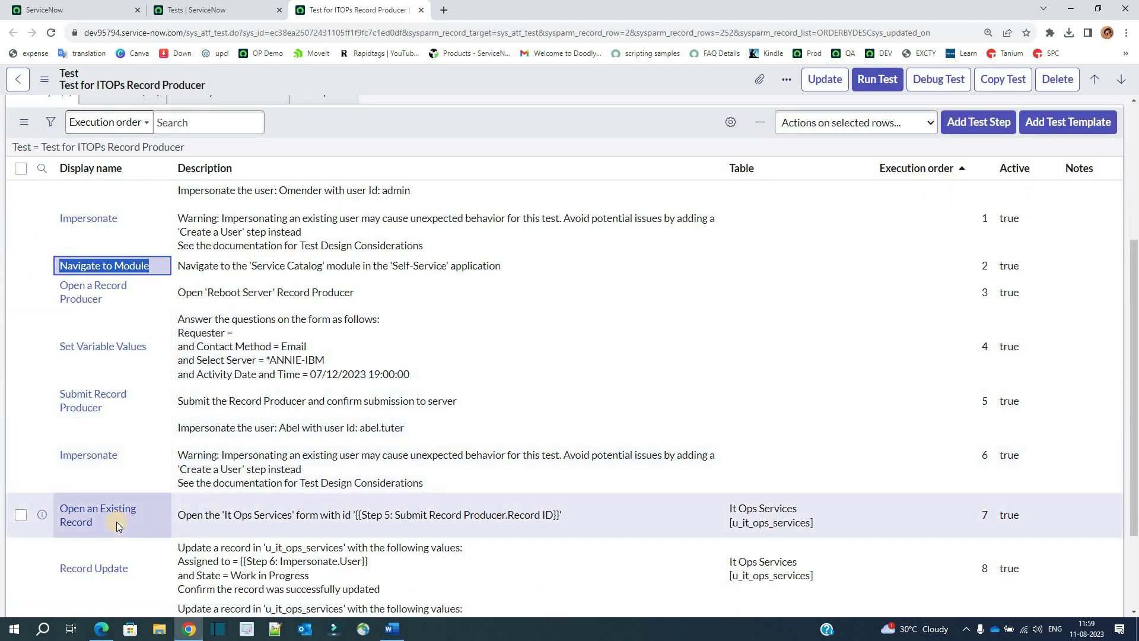
{"action": "scroll", "coordinate": [113, 518], "scroll_direction": "down", "scroll_amount": 2}
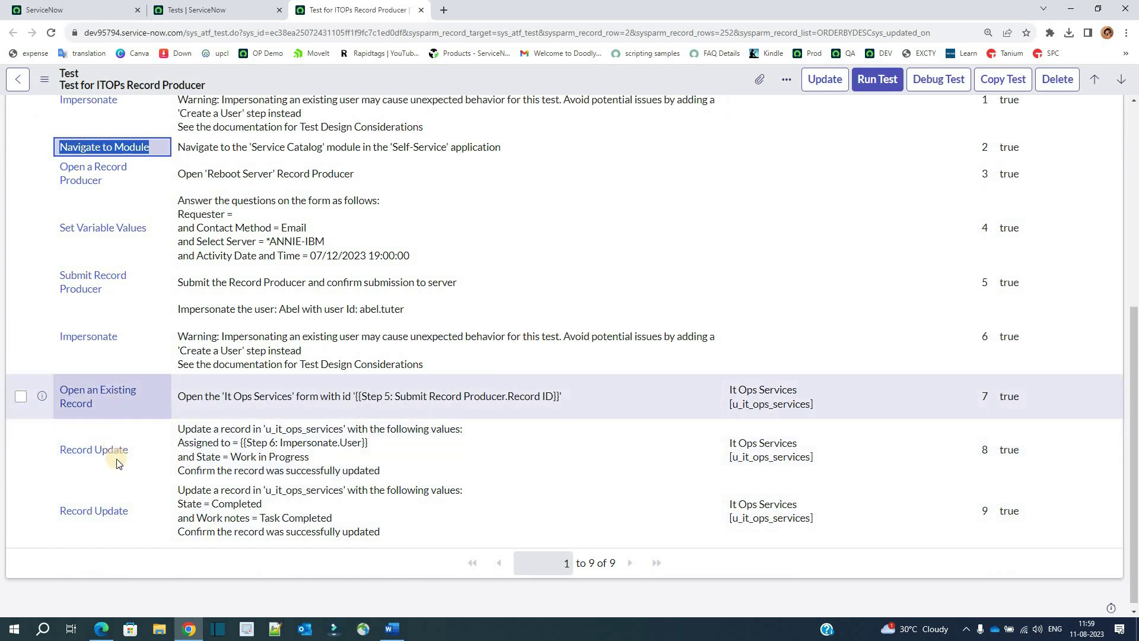
{"action": "scroll", "coordinate": [123, 464], "scroll_direction": "up", "scroll_amount": 5}
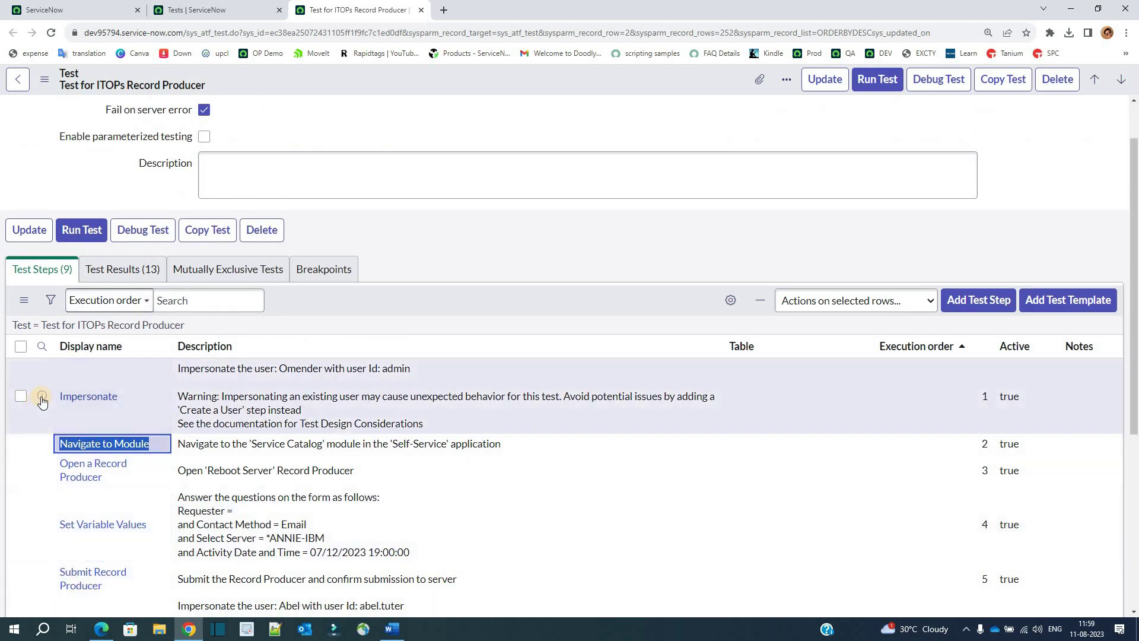
Open the Impersonate, Navigate to Module, Open a Record Producer and Set Variable Values steps in separate tabs
{"action": "middle_click", "coordinate": [41, 395]}
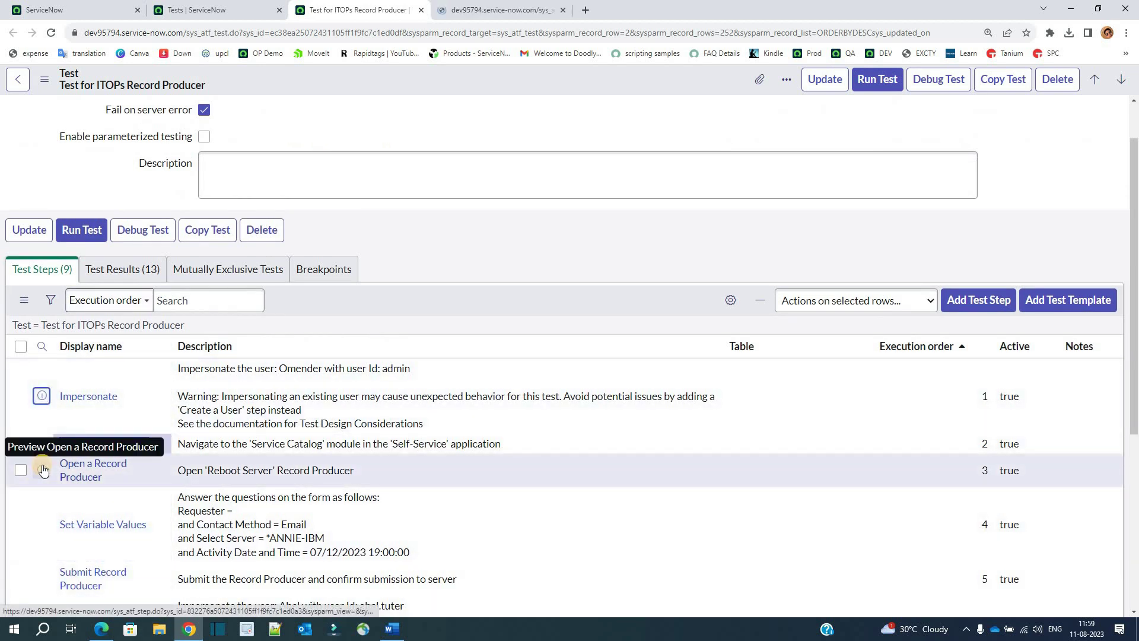
{"action": "middle_click", "coordinate": [42, 468]}
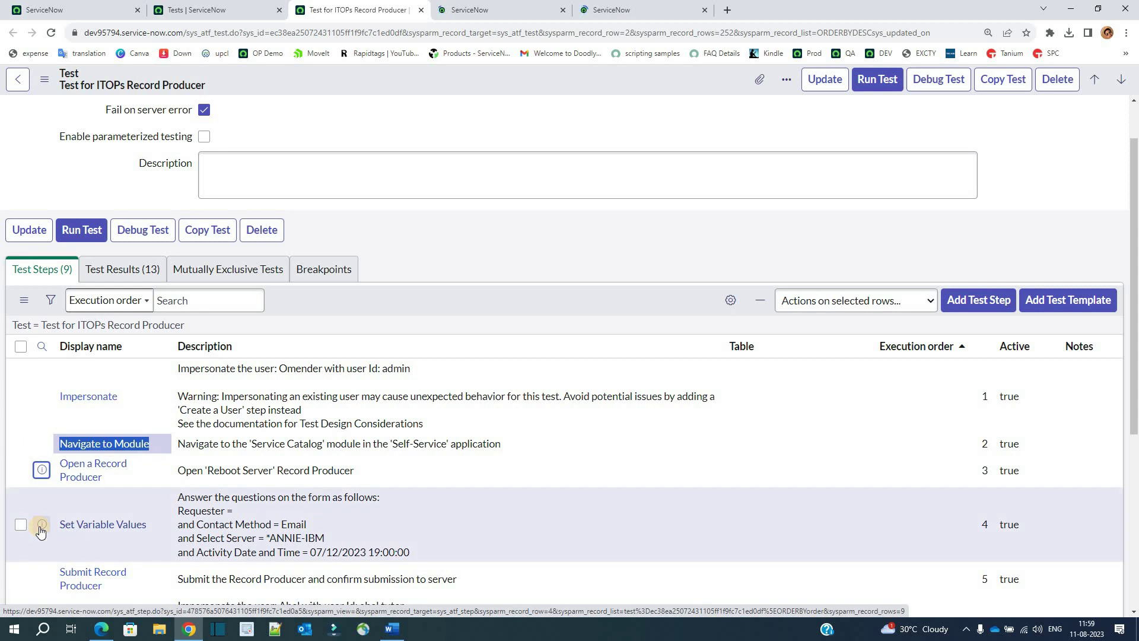
{"action": "middle_click", "coordinate": [41, 524]}
{"action": "middle_click", "coordinate": [46, 446]}
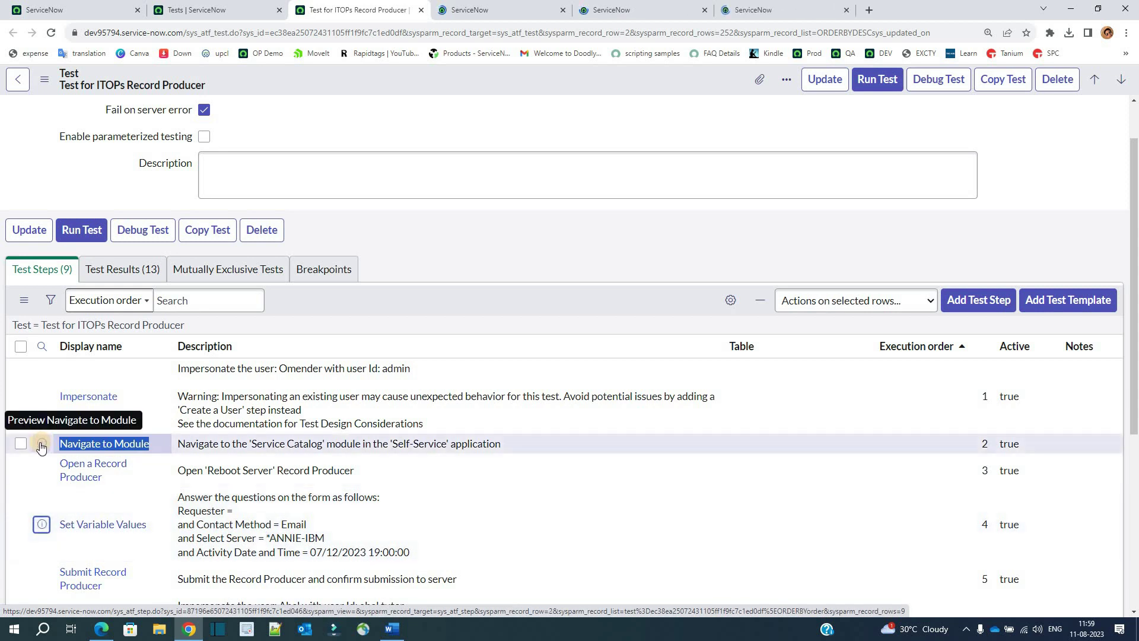
{"action": "left_click", "coordinate": [493, 9]}
Review the Impersonate step's Step config value 'Impersonate' and the user it impersonates
{"action": "left_click", "coordinate": [344, 145]}
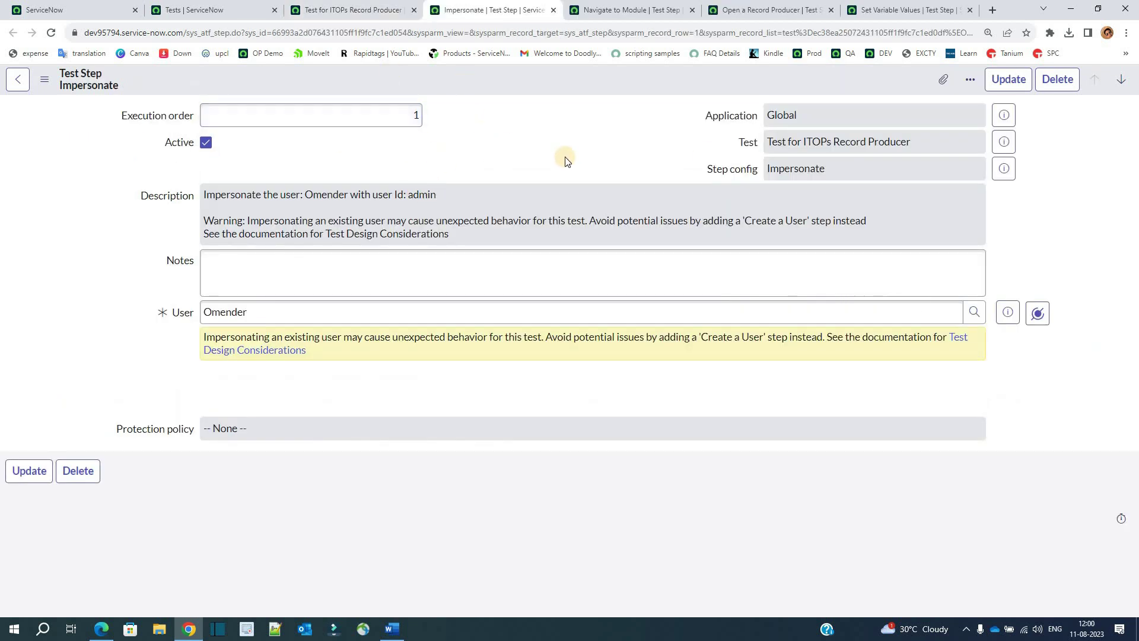
{"action": "triple_click", "coordinate": [753, 173]}
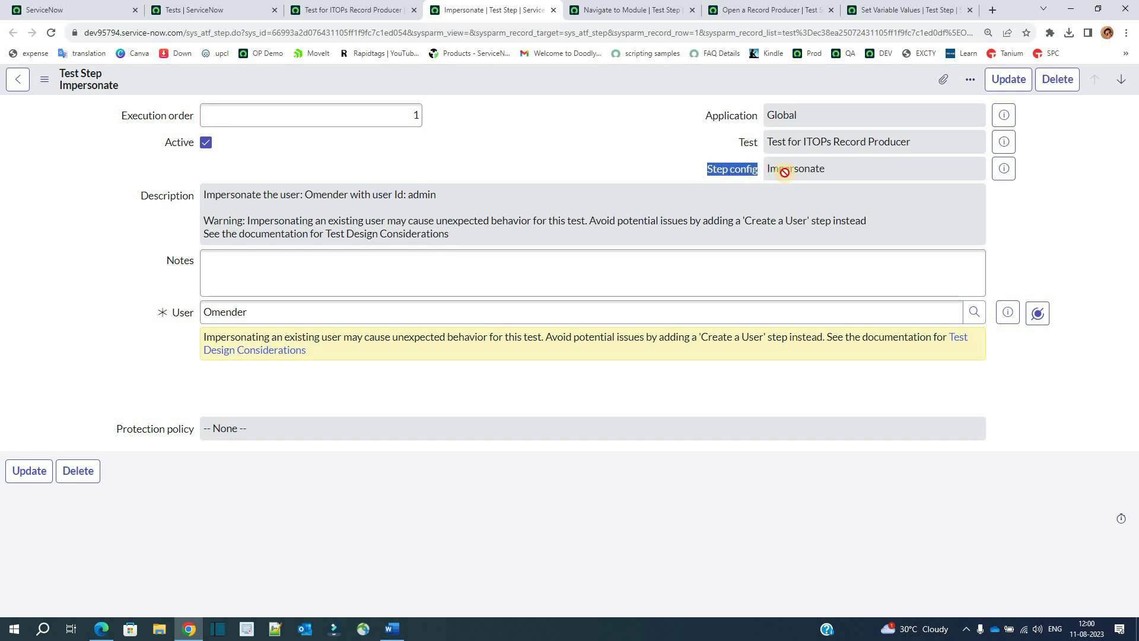
{"action": "left_click_drag", "start_coordinate": [759, 172], "coordinate": [786, 172]}
{"action": "left_click", "coordinate": [531, 155]}
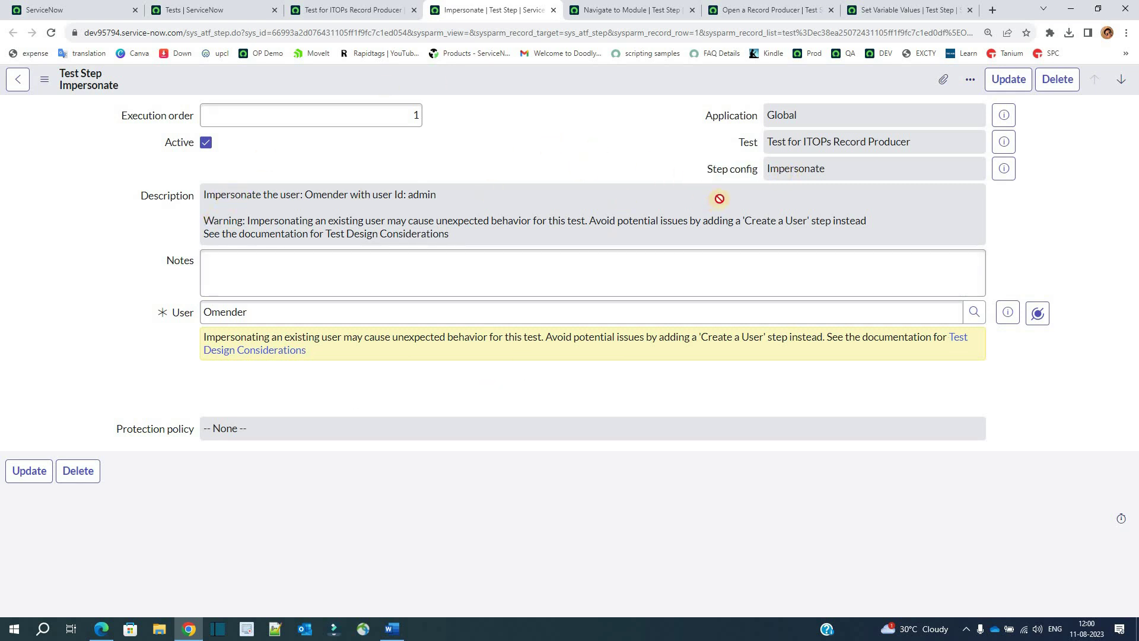
{"action": "triple_click", "coordinate": [749, 171]}
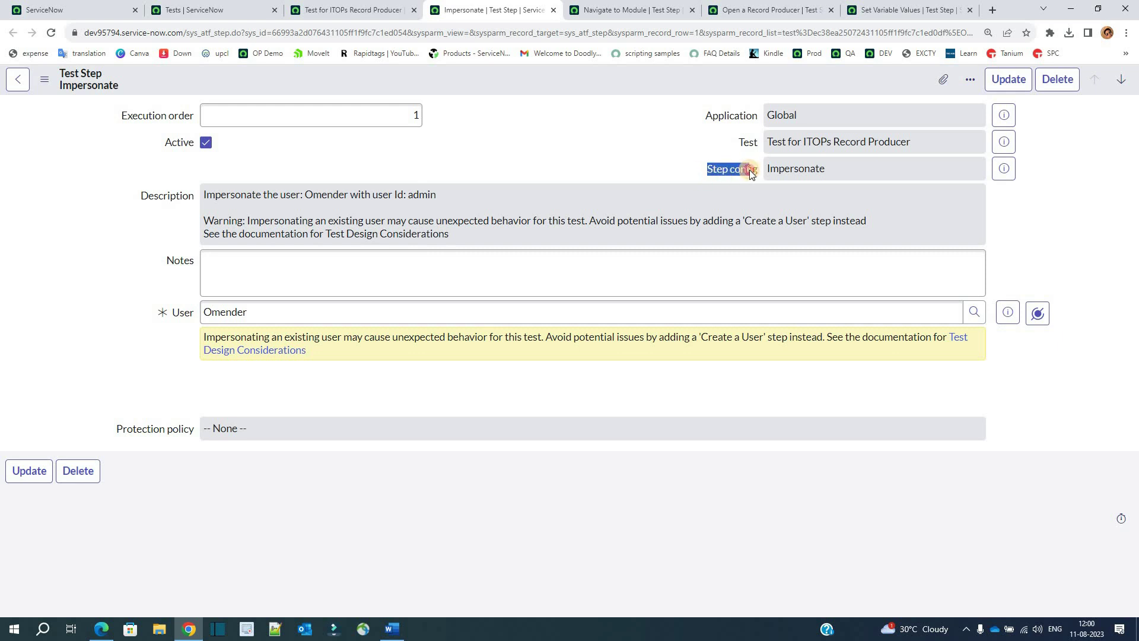
{"action": "left_click", "coordinate": [749, 171]}
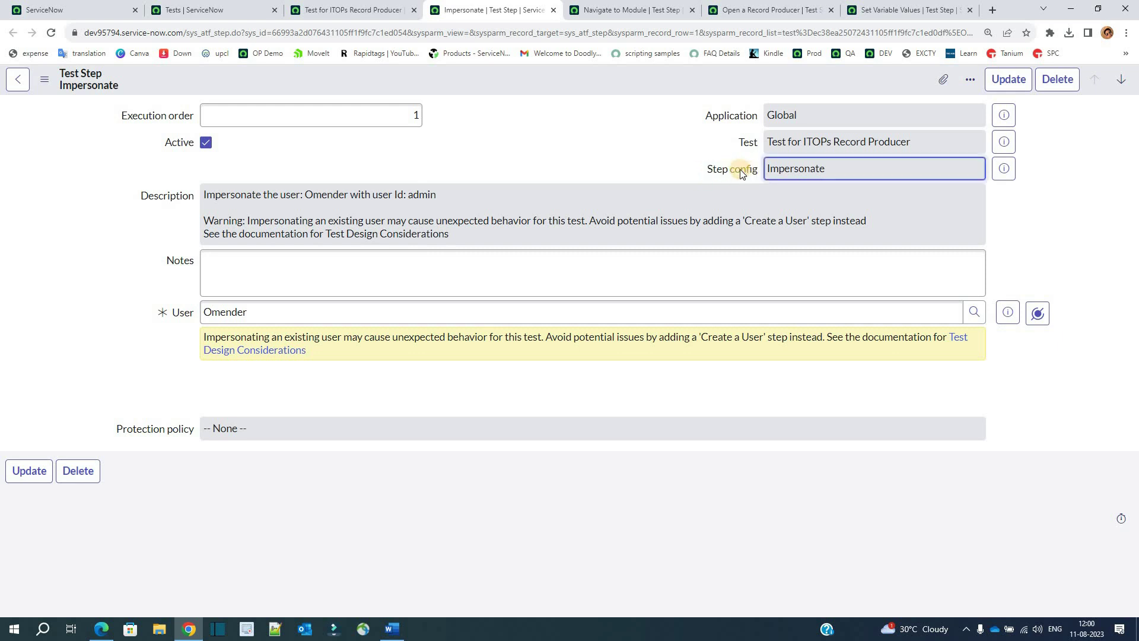
{"action": "left_click", "coordinate": [148, 311]}
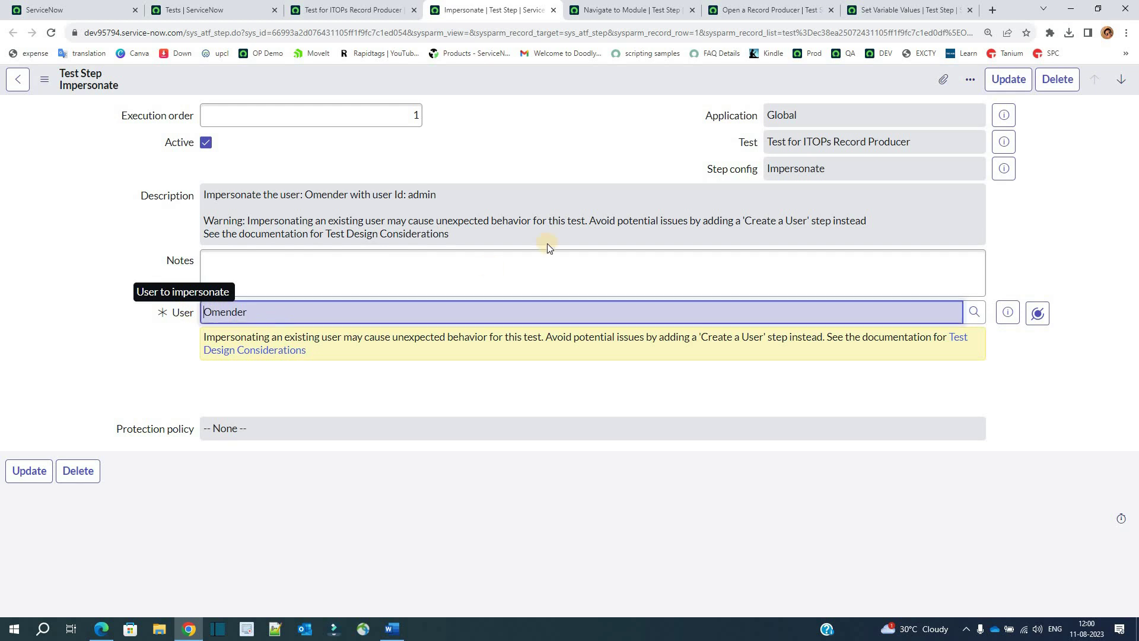
{"action": "left_click", "coordinate": [824, 169]}
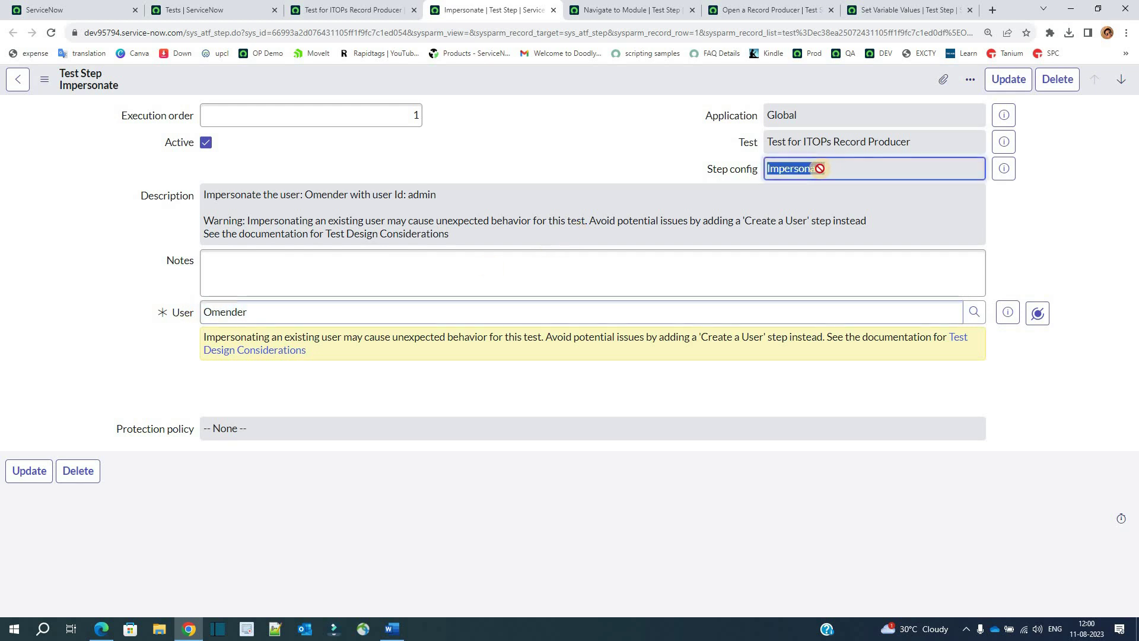
{"action": "left_click", "coordinate": [660, 171]}
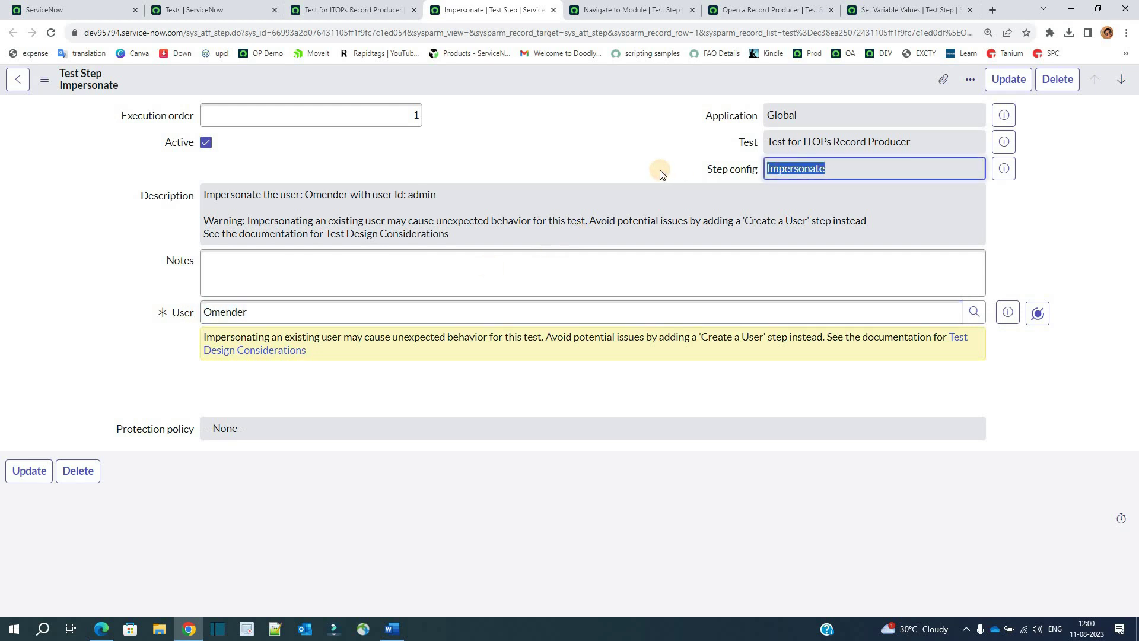
{"action": "double_click", "coordinate": [306, 312]}
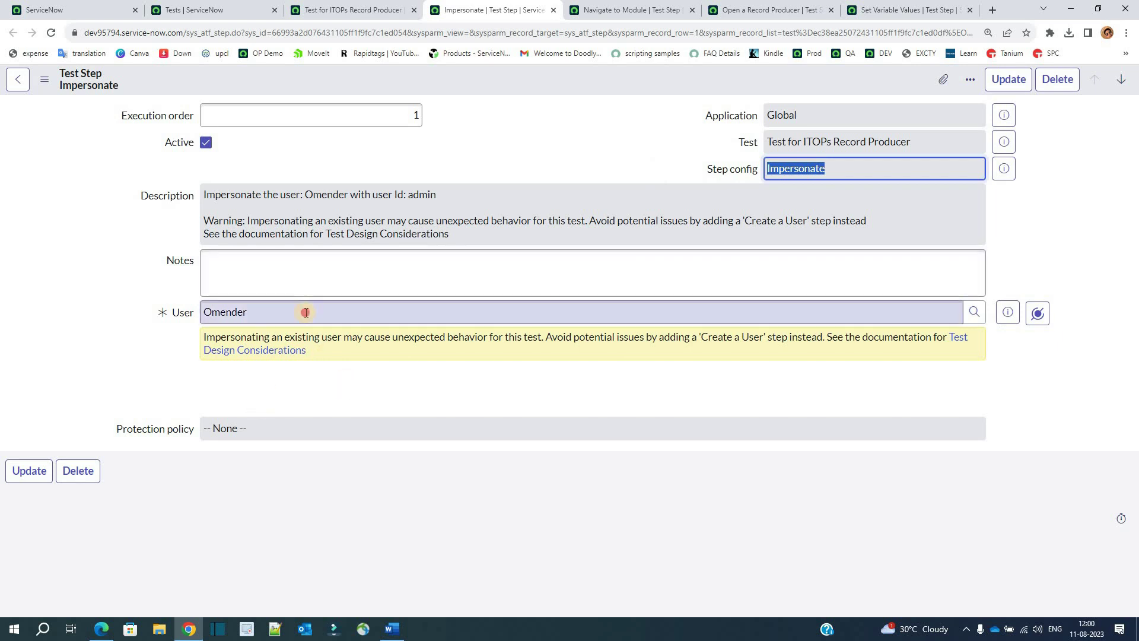
Check the Navigate to Module step's configuration and its Service Catalog module
{"action": "left_click", "coordinate": [601, 6]}
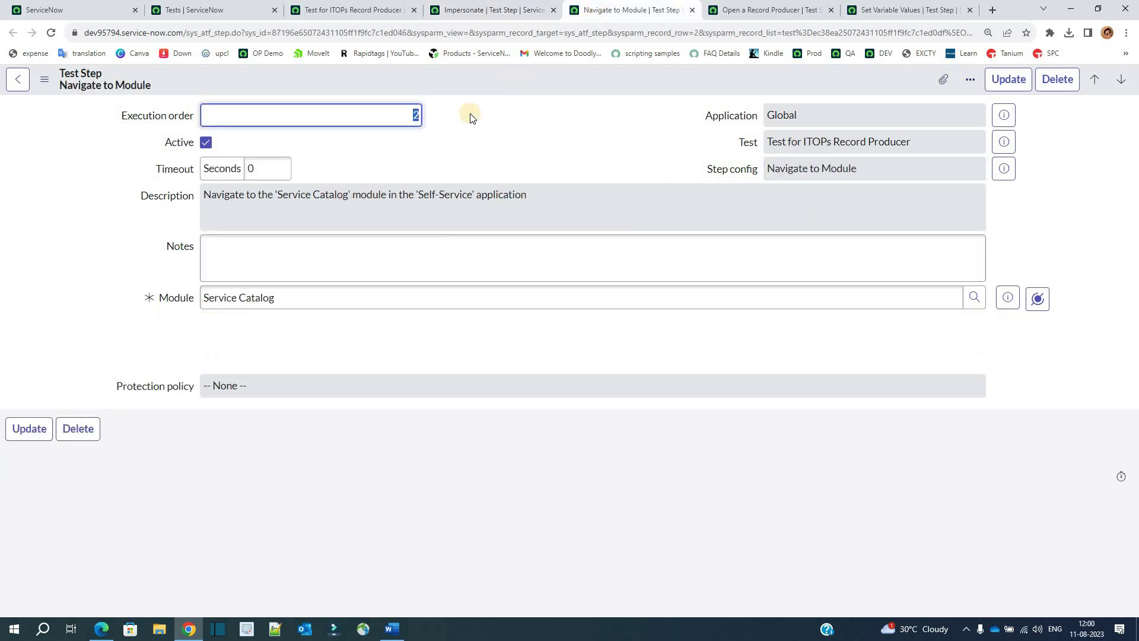
{"action": "left_click", "coordinate": [387, 153]}
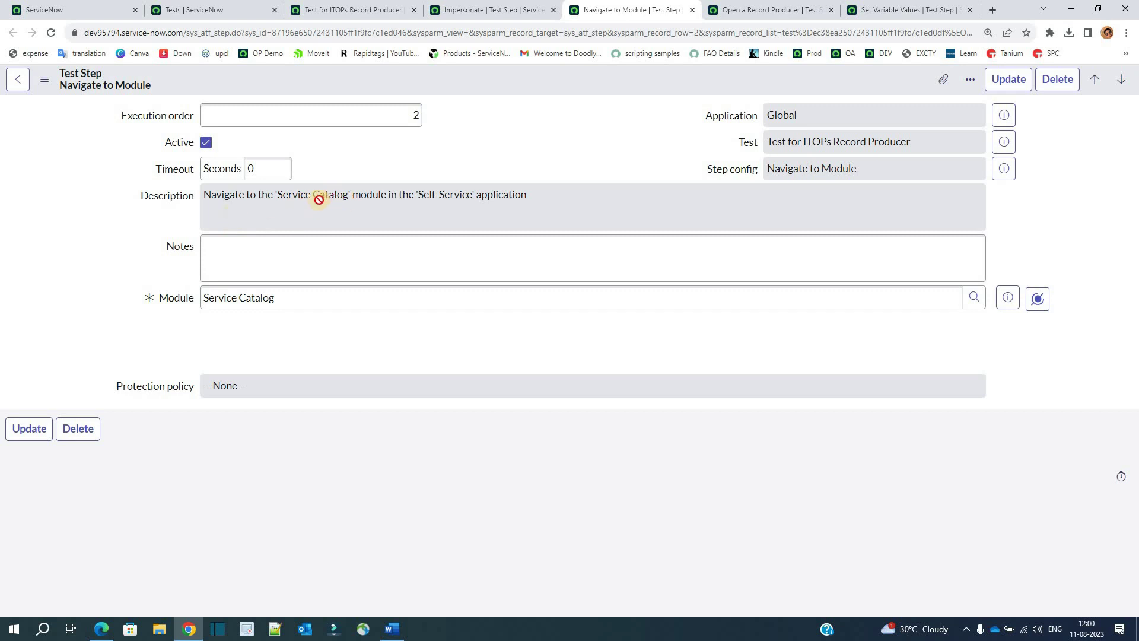
{"action": "triple_click", "coordinate": [754, 177]}
{"action": "triple_click", "coordinate": [769, 170]}
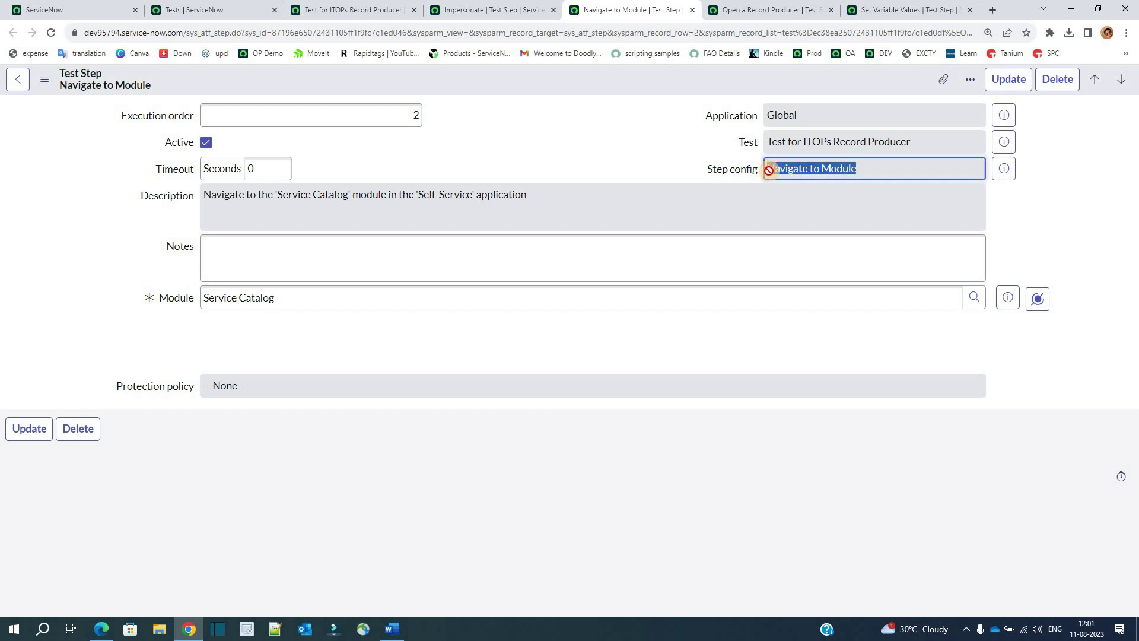
{"action": "left_click", "coordinate": [291, 297]}
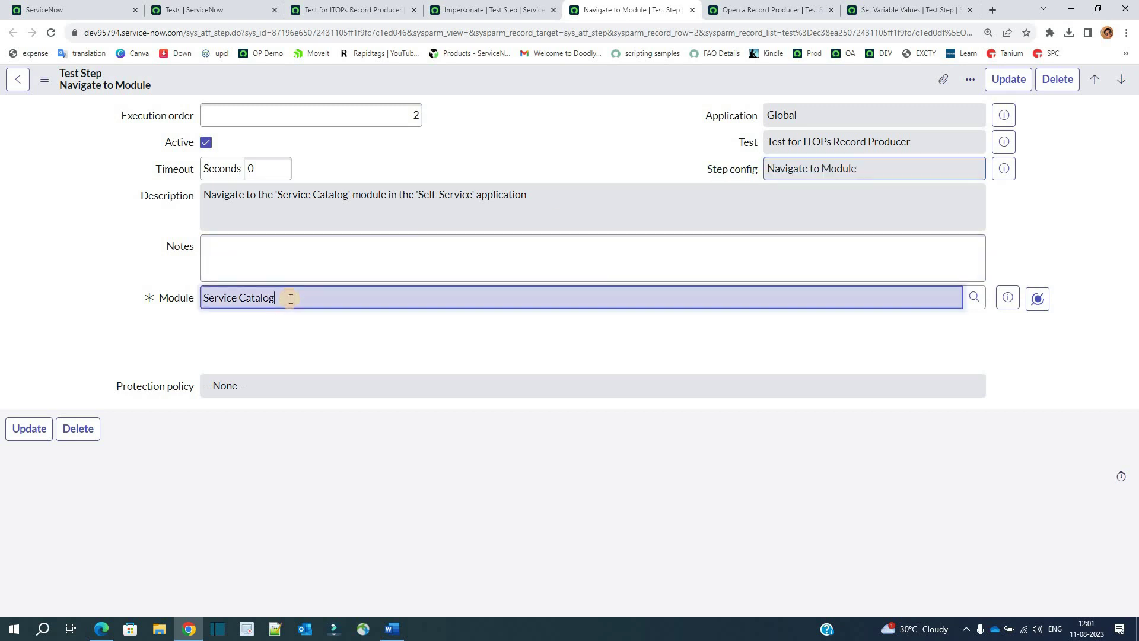
{"action": "left_click_drag", "start_coordinate": [290, 298], "coordinate": [158, 326]}
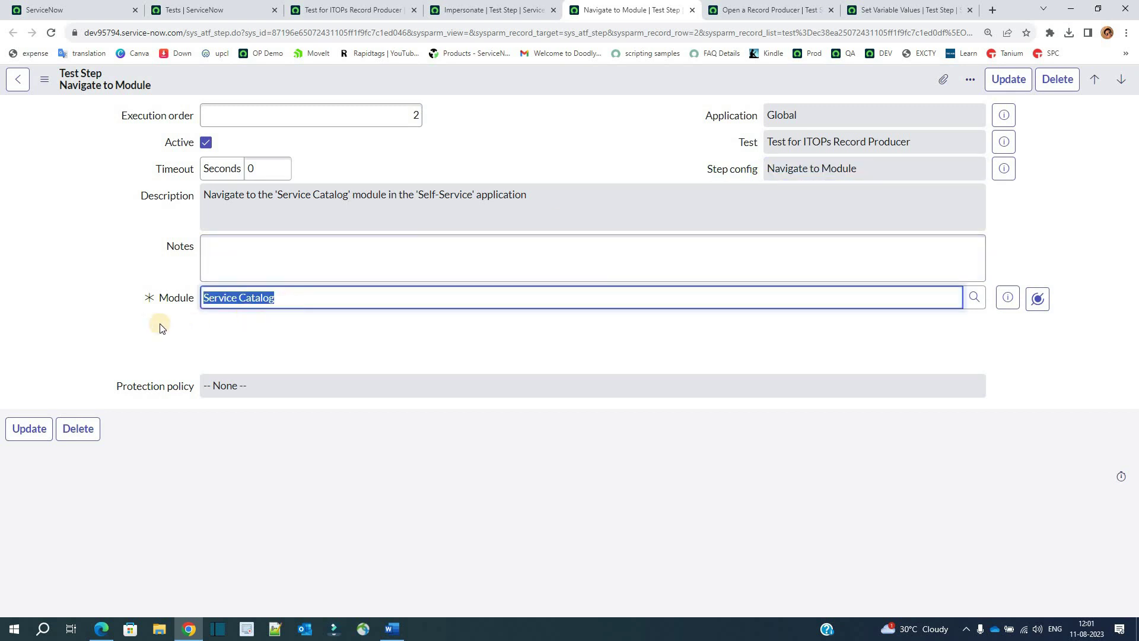
Review the Open a Record Producer step's description and its Reboot Server record producer
{"action": "left_click", "coordinate": [767, 8]}
{"action": "key", "text": "Tab"}
{"action": "key", "text": "Tab"}
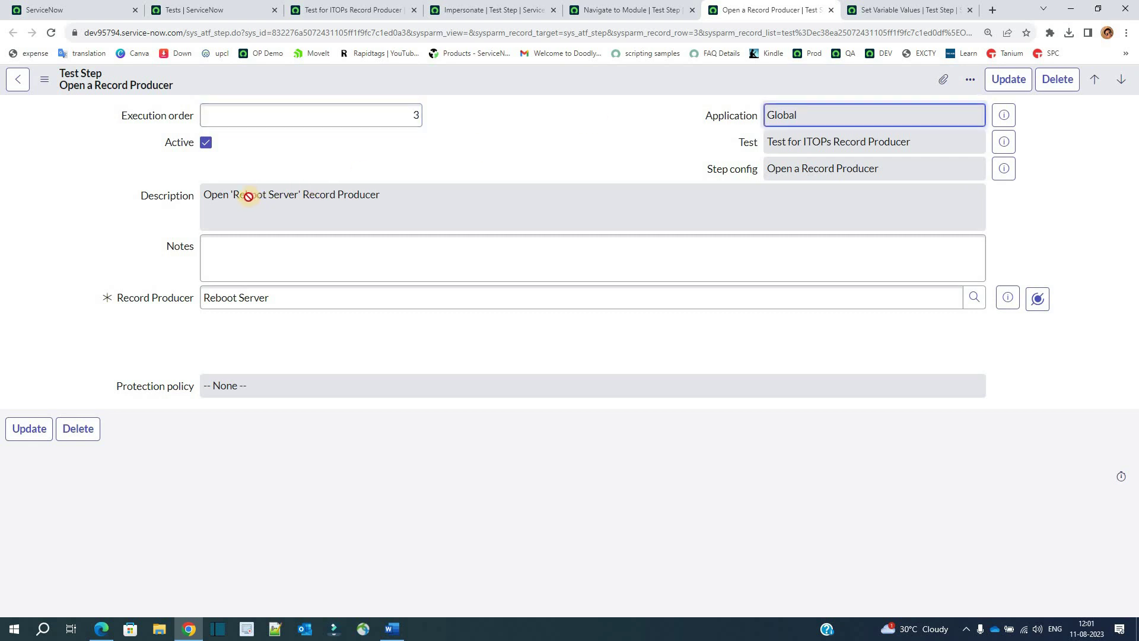
{"action": "left_click_drag", "start_coordinate": [240, 197], "coordinate": [295, 196]}
{"action": "left_click_drag", "start_coordinate": [402, 202], "coordinate": [775, 171]}
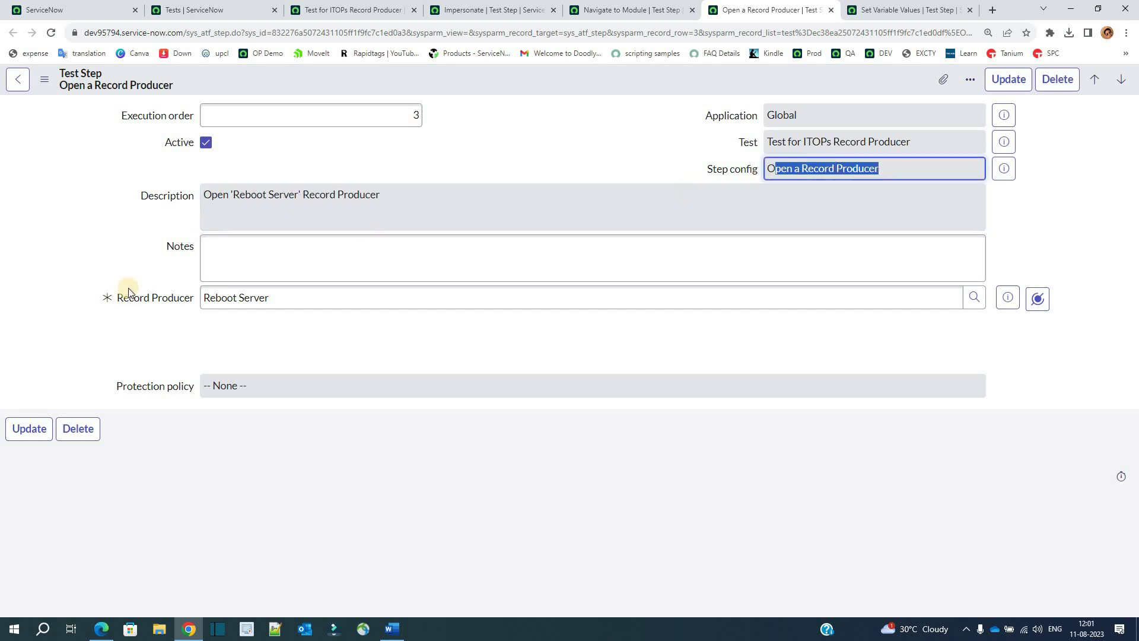
{"action": "triple_click", "coordinate": [275, 297]}
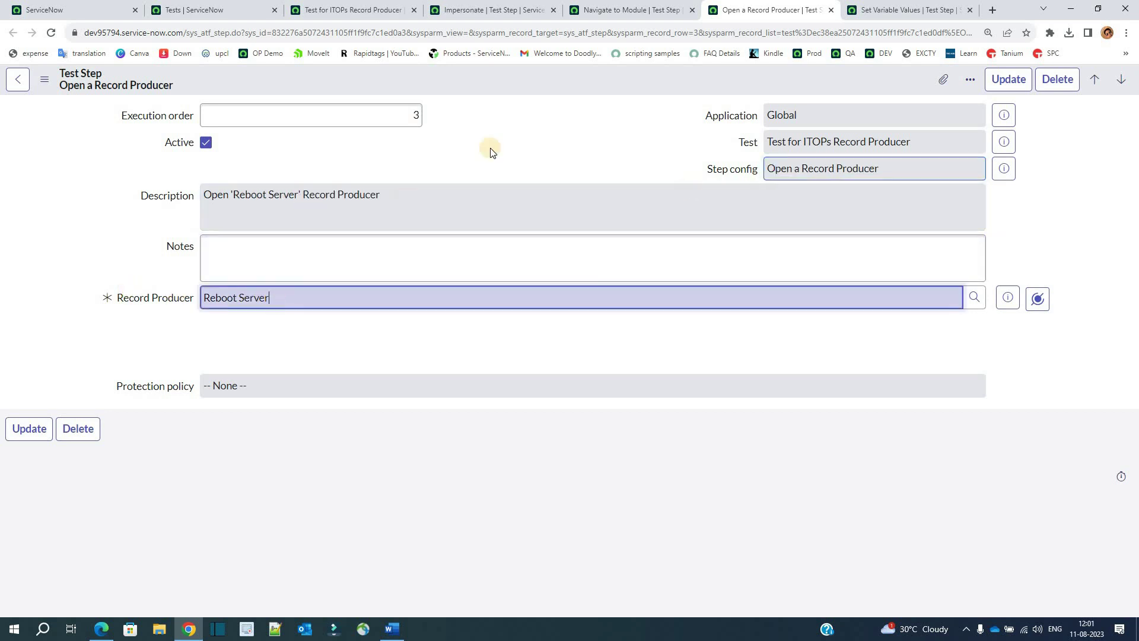
Check the Set Variable Values step targets Reboot Server, then return to the test record
{"action": "left_click", "coordinate": [910, 10]}
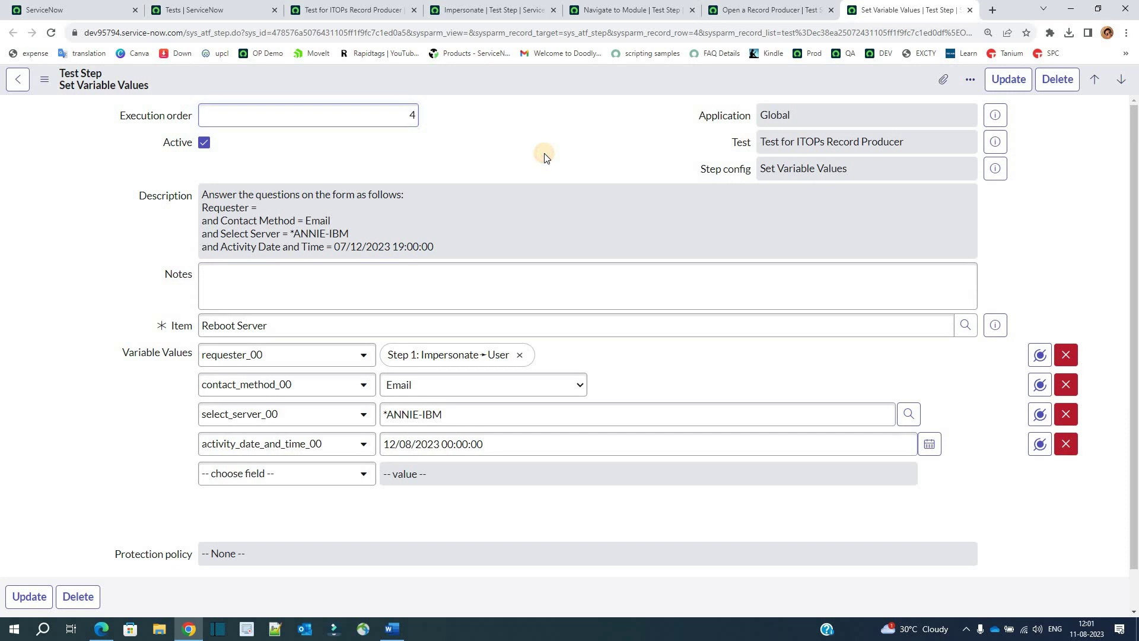
{"action": "triple_click", "coordinate": [817, 168]}
{"action": "mouse_move", "coordinate": [817, 168]}
{"action": "left_mouse_down"}
{"action": "mouse_move", "coordinate": [127, 325]}
{"action": "mouse_move", "coordinate": [258, 325]}
{"action": "mouse_move", "coordinate": [115, 326]}
{"action": "left_mouse_up"}
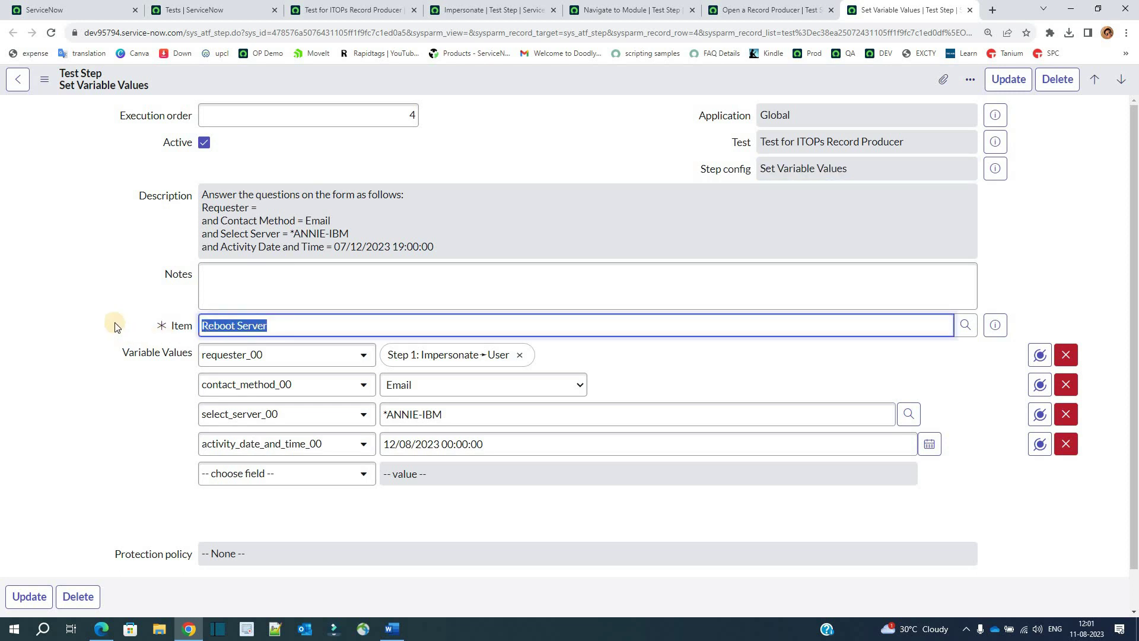
{"action": "triple_click", "coordinate": [240, 326]}
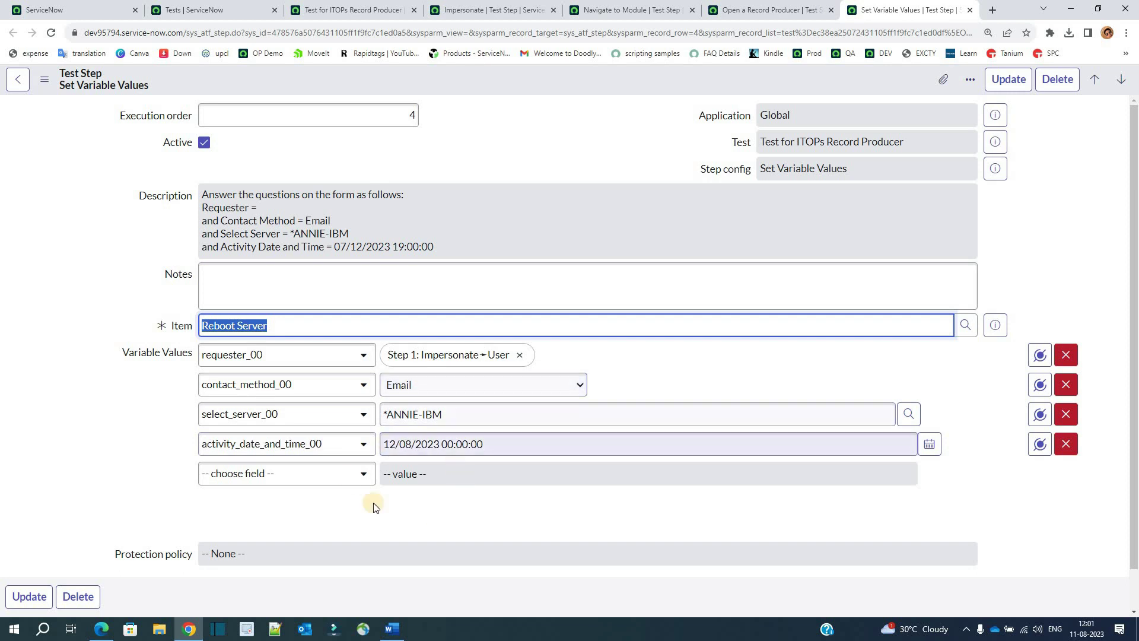
{"action": "left_click", "coordinate": [350, 10]}
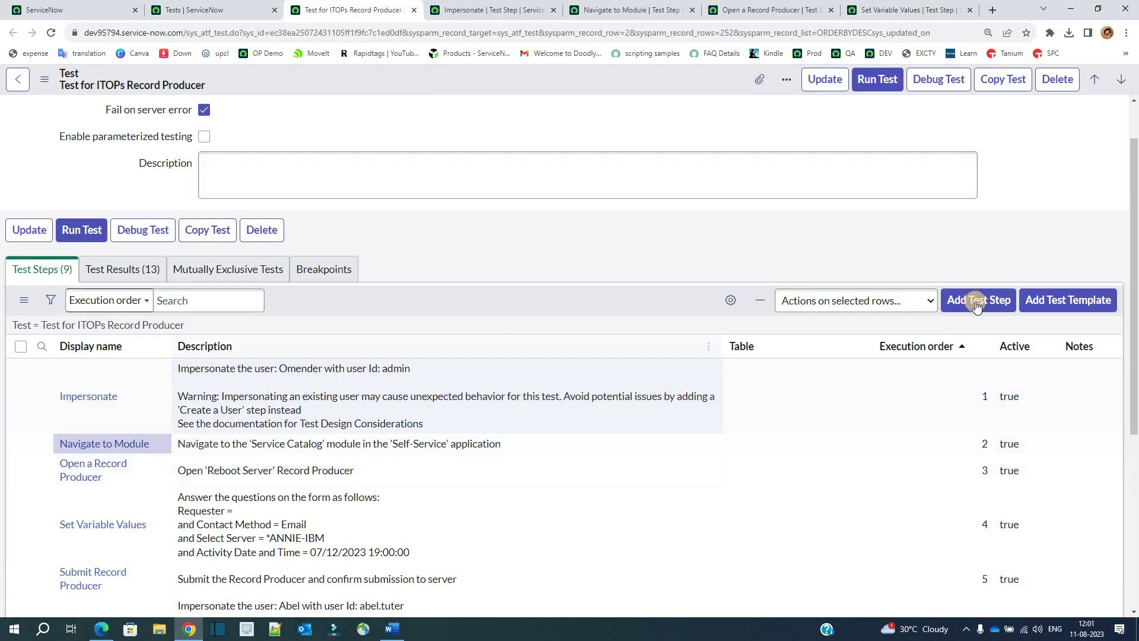
Browse the Form and Email step types and read the Validate Outbound Email description
{"action": "left_click", "coordinate": [977, 305]}
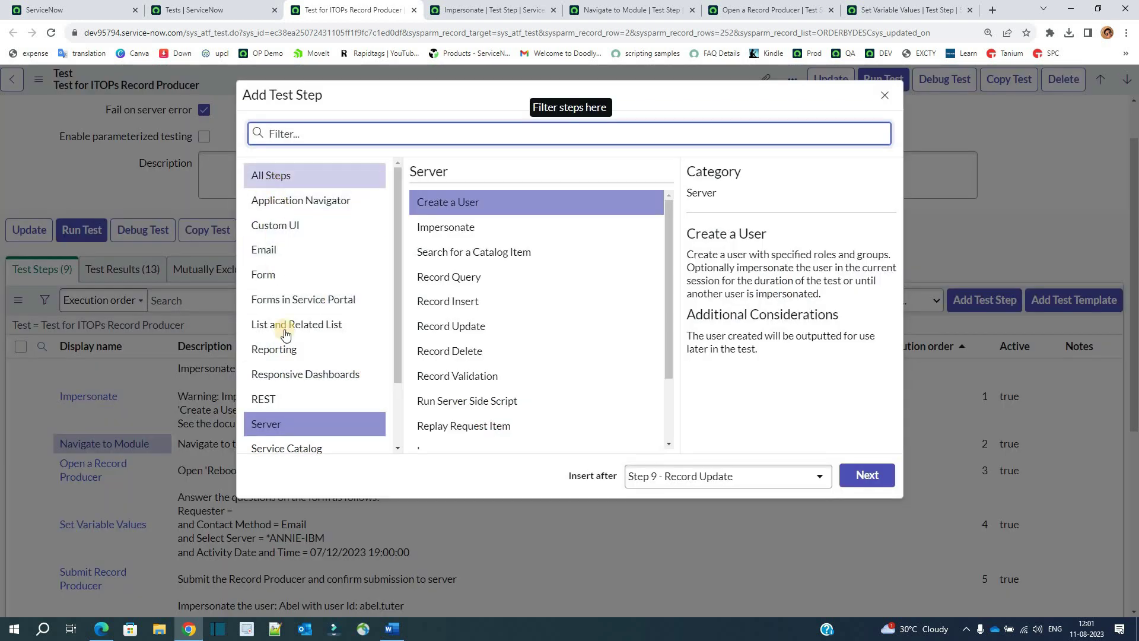
{"action": "left_click", "coordinate": [291, 274]}
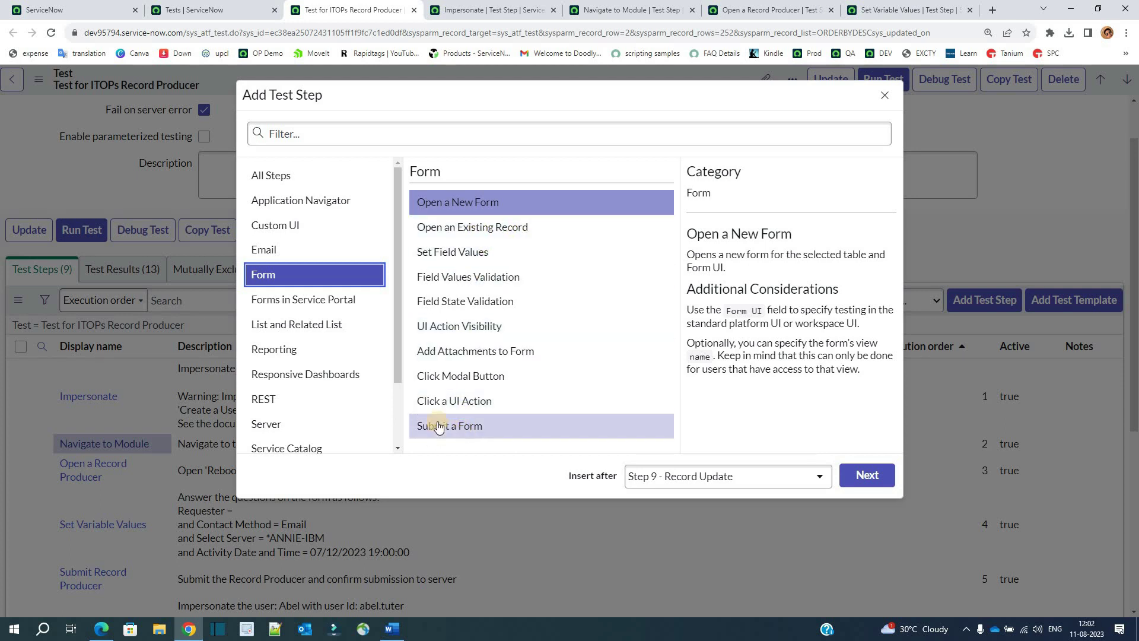
{"action": "left_click", "coordinate": [280, 259]}
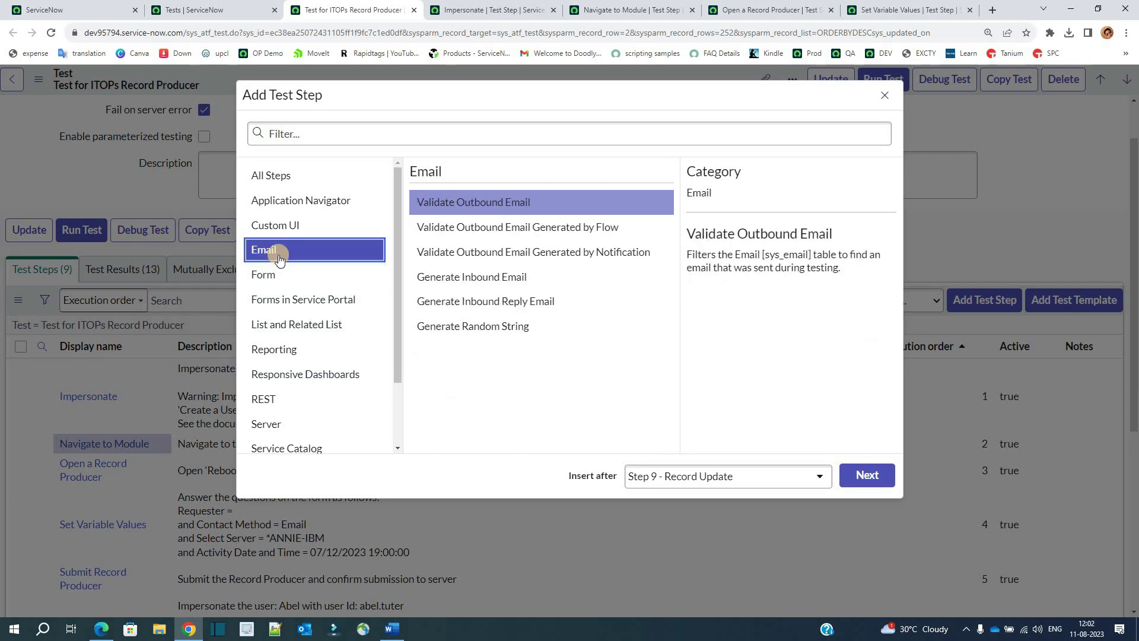
{"action": "left_click", "coordinate": [508, 204]}
{"action": "left_click_drag", "start_coordinate": [884, 95], "coordinate": [216, 5]}
Open ATF Administration's Step Configurations list of 101 configs, then return to the ITOPs test
{"action": "left_click", "coordinate": [215, 4]}
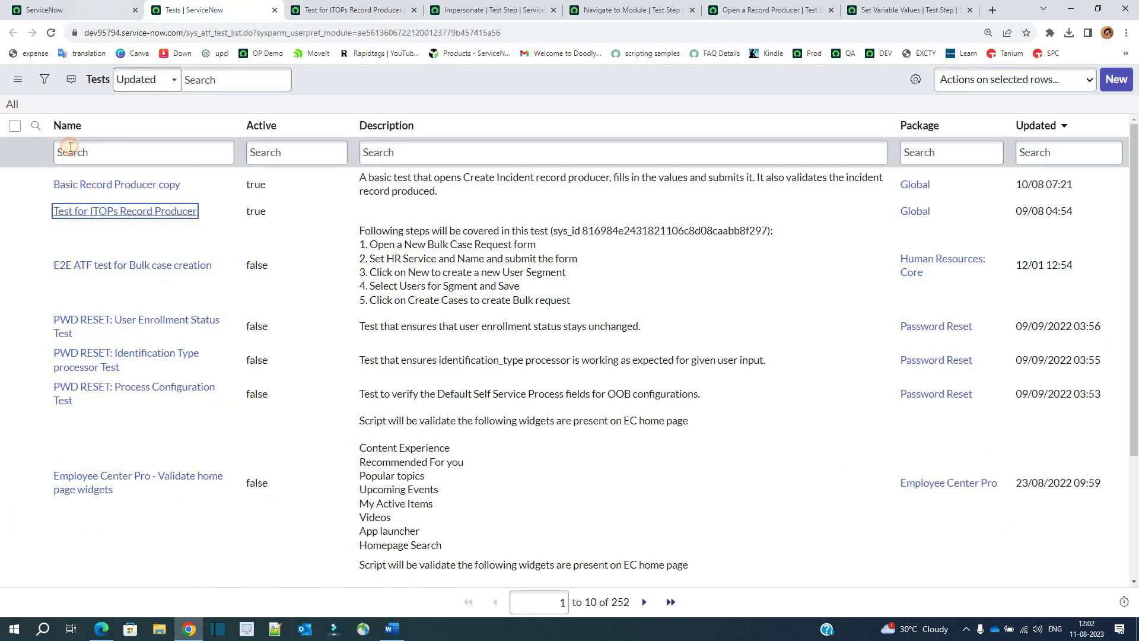
{"action": "left_click", "coordinate": [95, 7]}
{"action": "scroll", "coordinate": [107, 427], "scroll_direction": "down", "scroll_amount": 5}
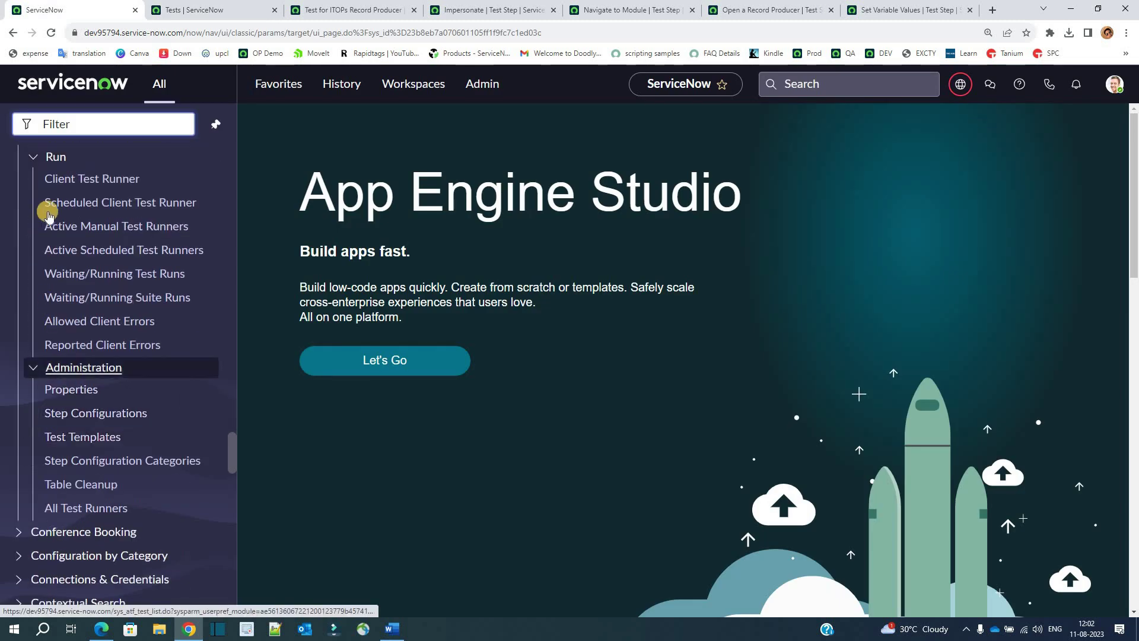
{"action": "left_click", "coordinate": [83, 417]}
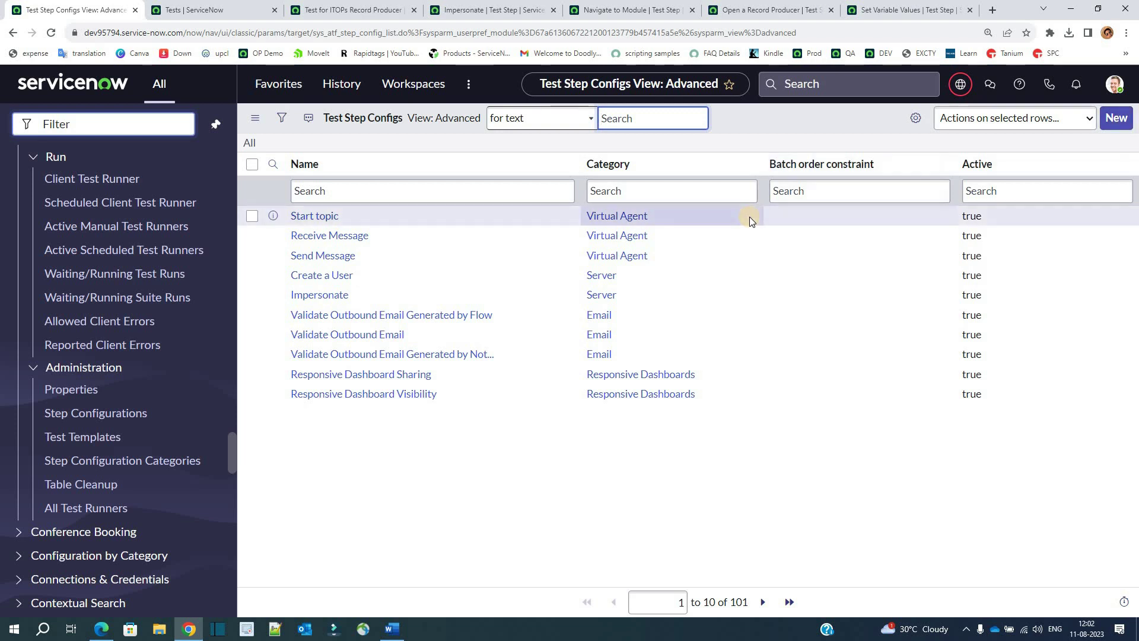
{"action": "key", "text": "ctrl+3"}
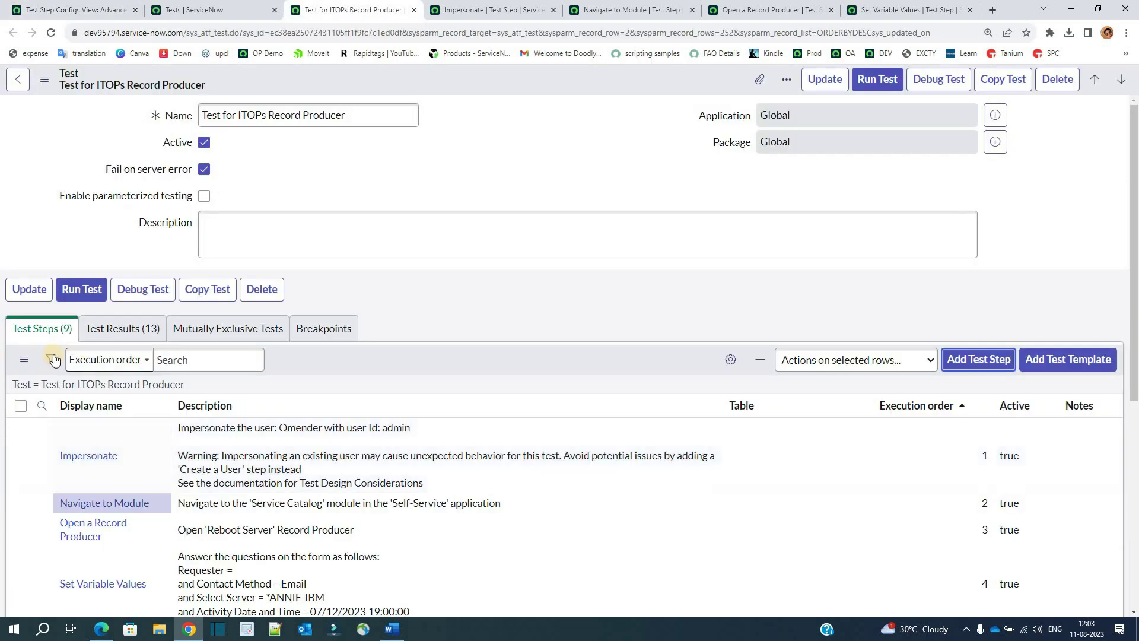
{"action": "left_click", "coordinate": [253, 116]}
{"action": "key", "text": "ctrl+a"}
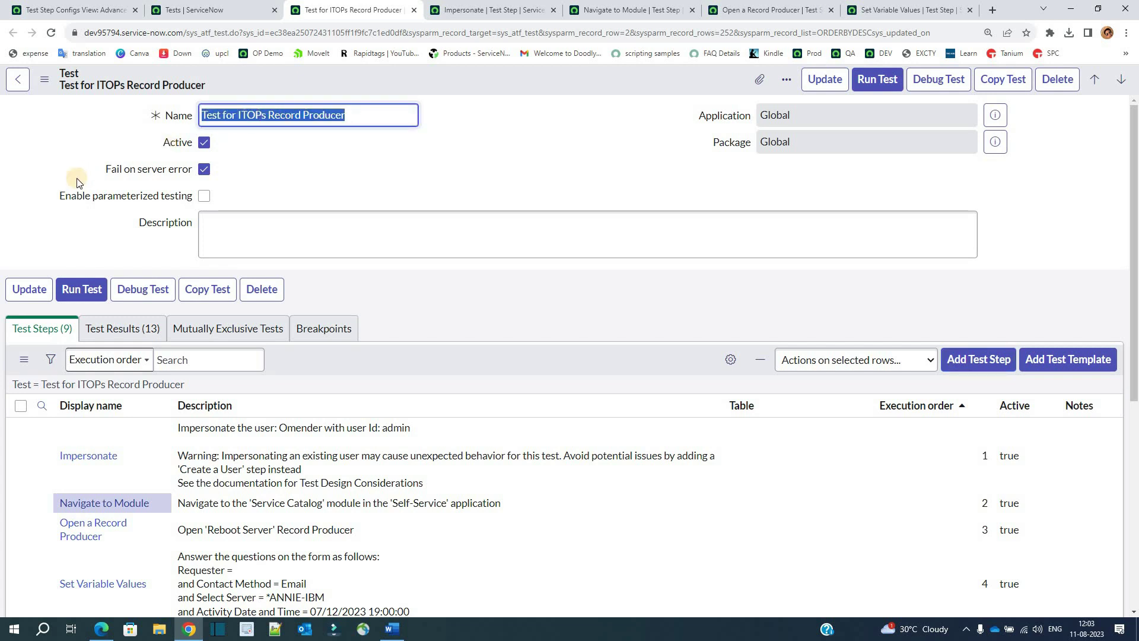
{"action": "key", "text": "Tab"}
{"action": "key", "text": "Tab"}
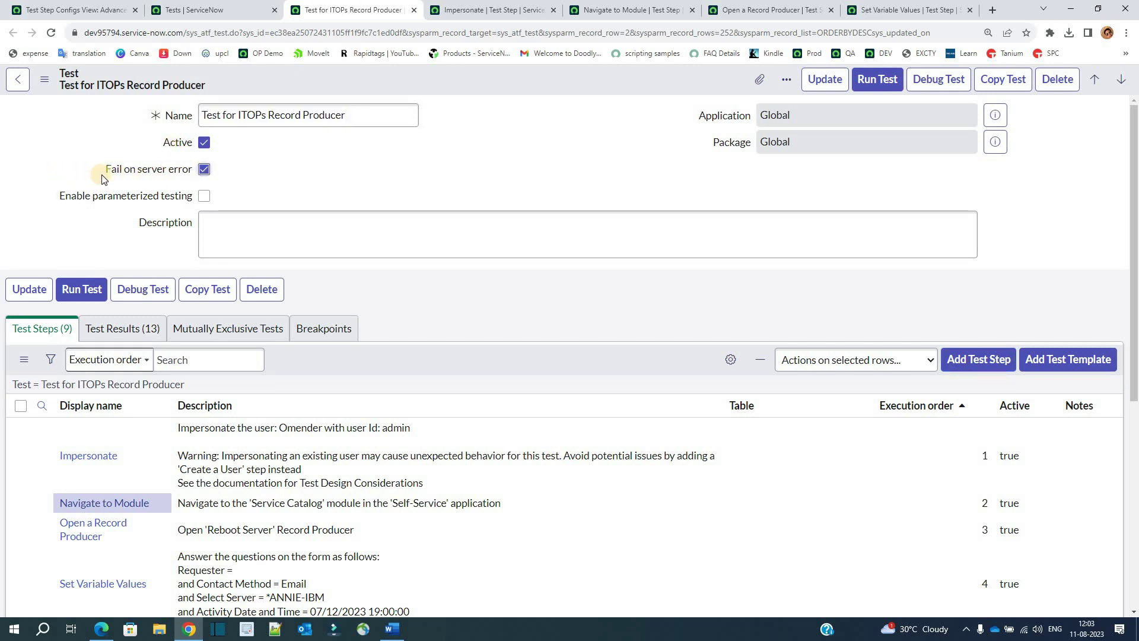
{"action": "left_click_drag", "start_coordinate": [131, 178], "coordinate": [196, 173]}
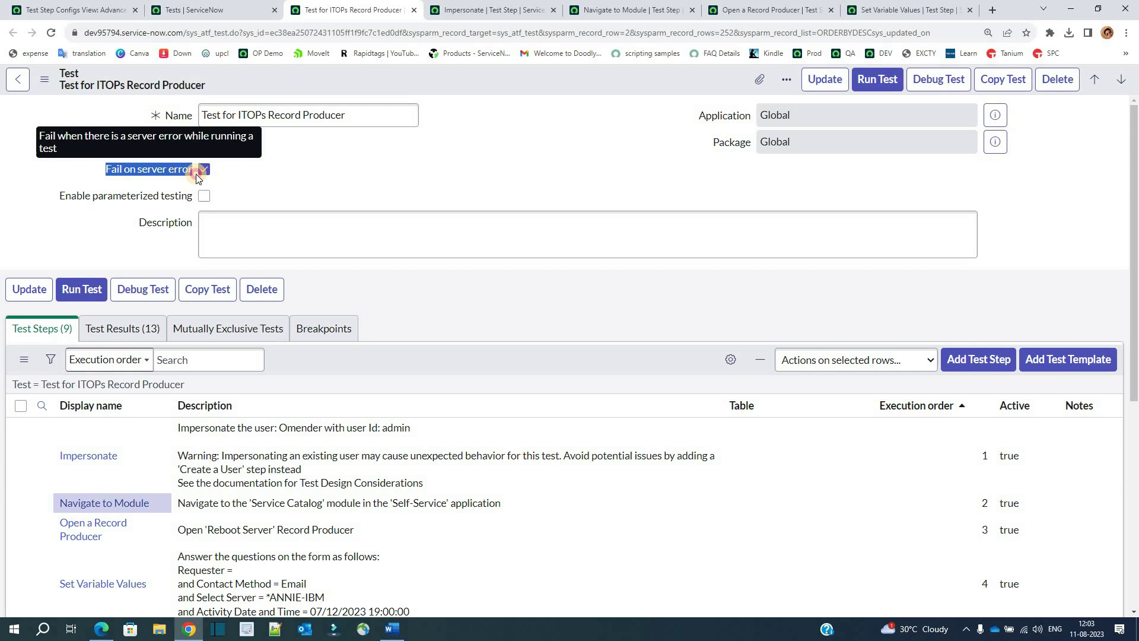
{"action": "left_click", "coordinate": [327, 174]}
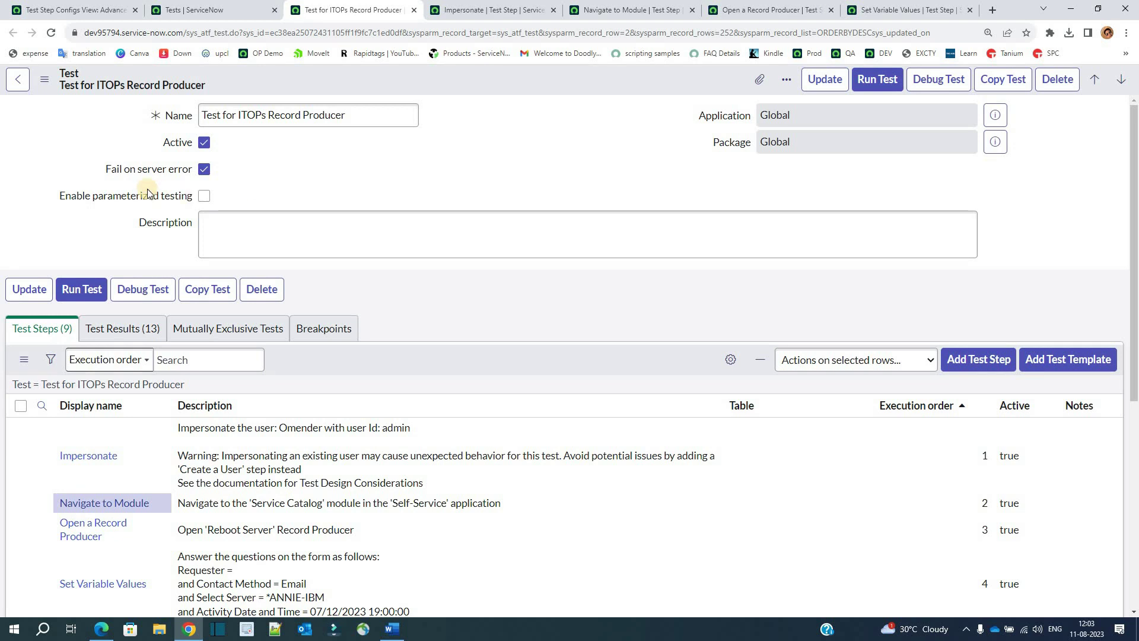
{"action": "left_click", "coordinate": [205, 170]}
{"action": "left_click_drag", "start_coordinate": [56, 203], "coordinate": [195, 202]}
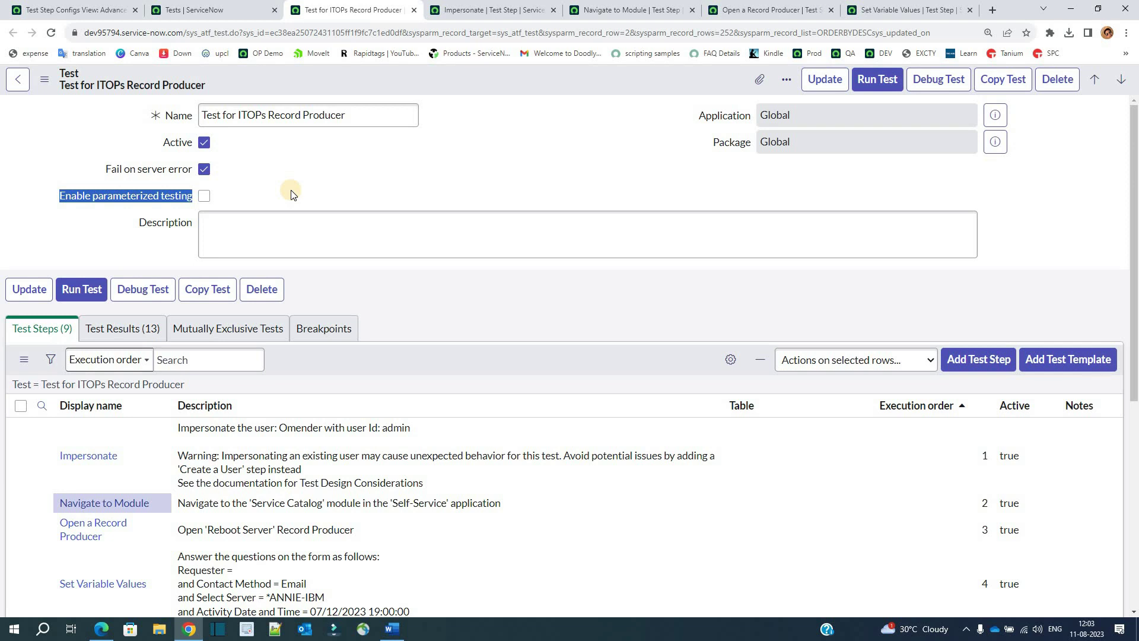
{"action": "left_click", "coordinate": [223, 201]}
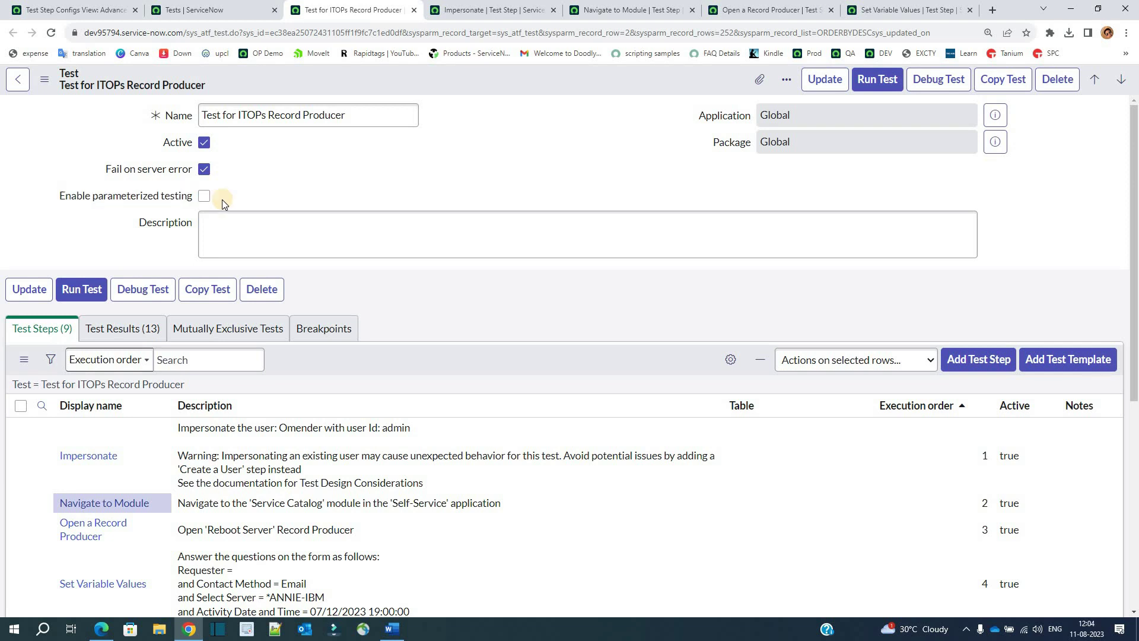
{"action": "left_click", "coordinate": [206, 197]}
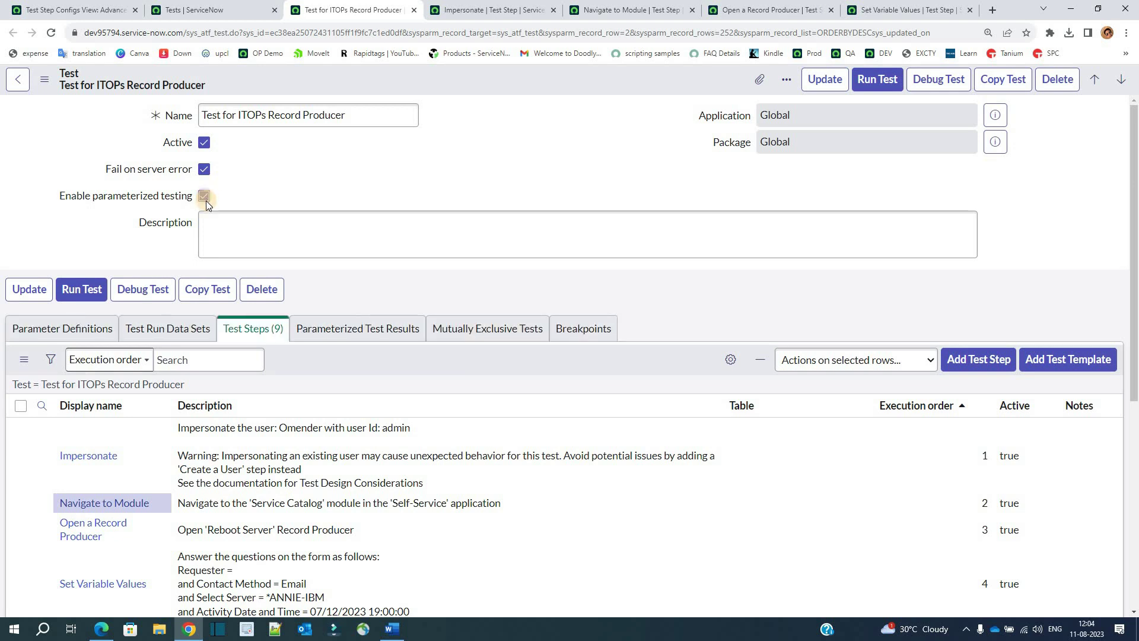
{"action": "left_click", "coordinate": [70, 330]}
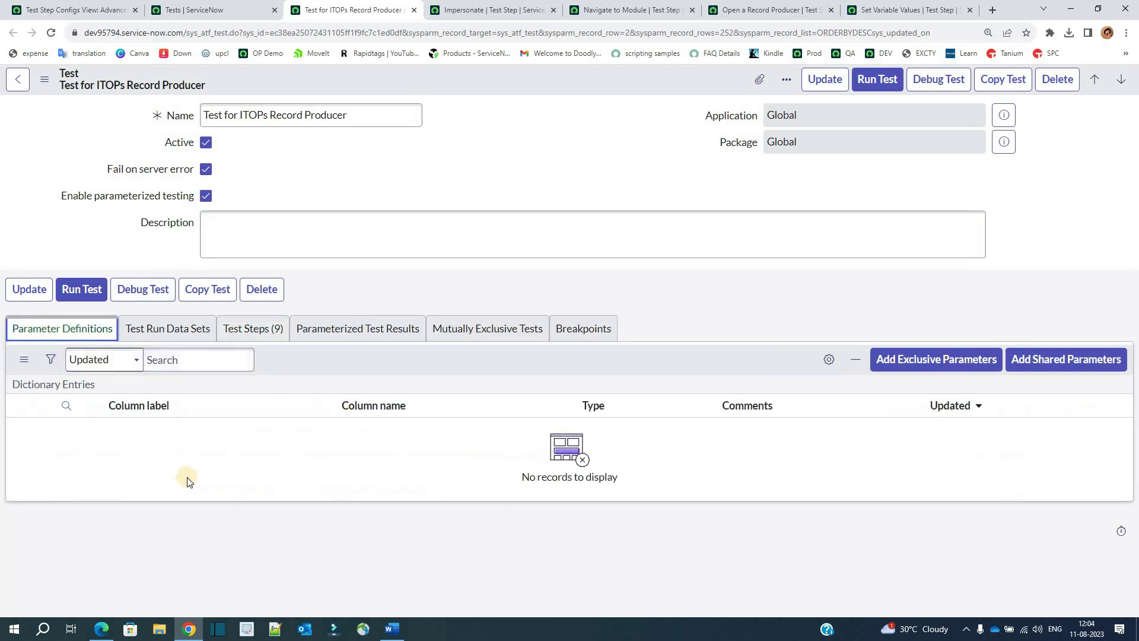
{"action": "left_click", "coordinate": [208, 195]}
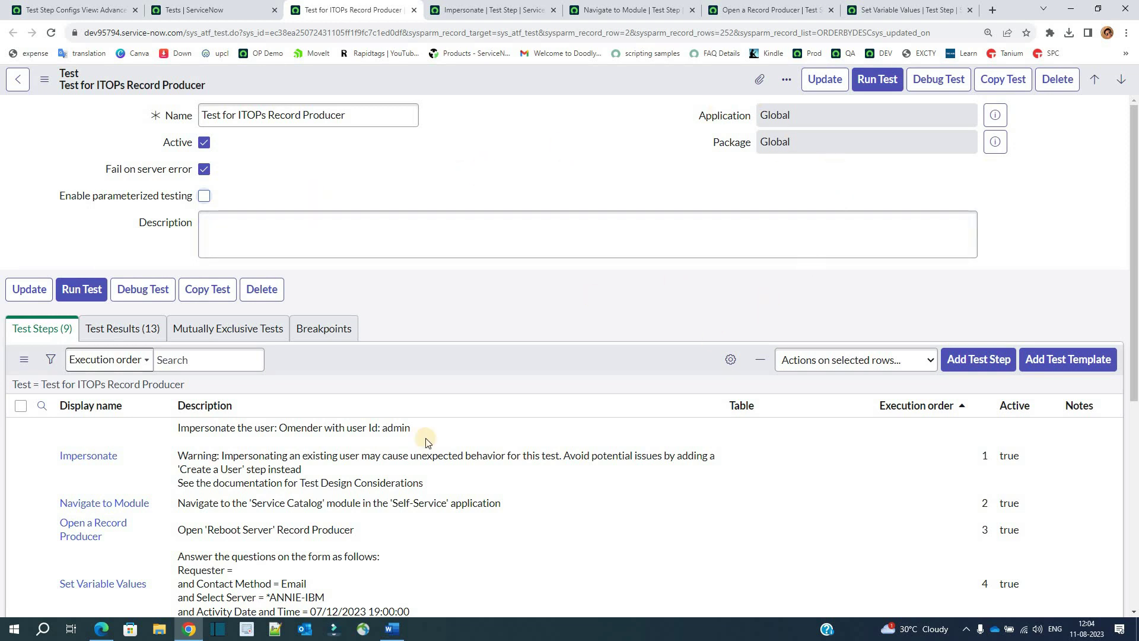
Open the 10/08 08:31 successful test result from the Test Results list in its own tab
{"action": "left_click", "coordinate": [138, 330]}
{"action": "left_click", "coordinate": [54, 328]}
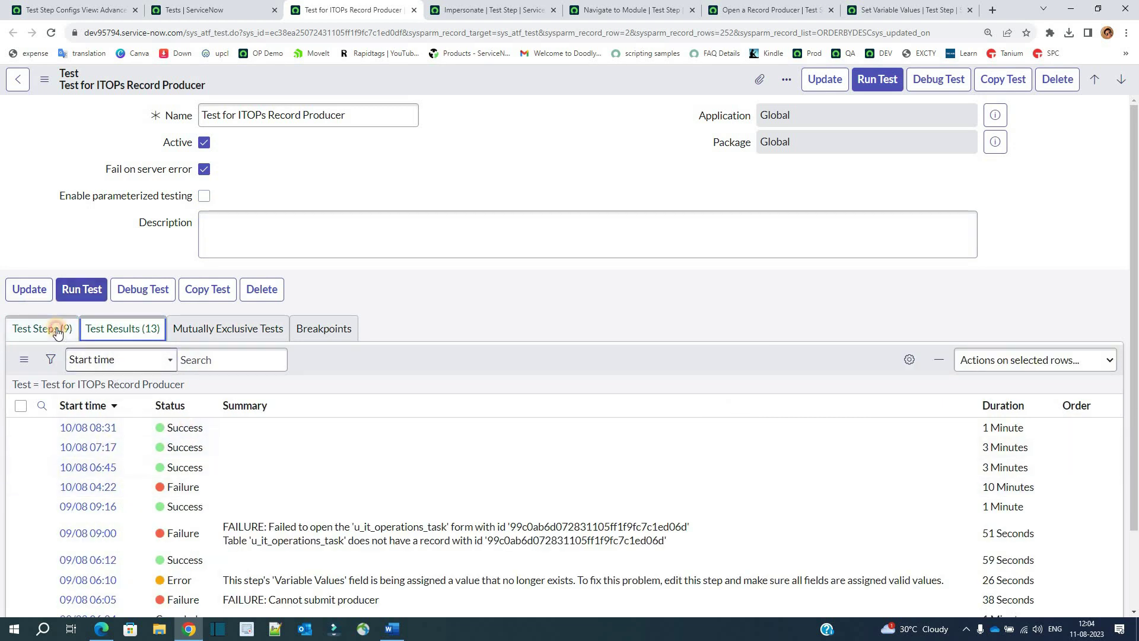
{"action": "left_click", "coordinate": [111, 328]}
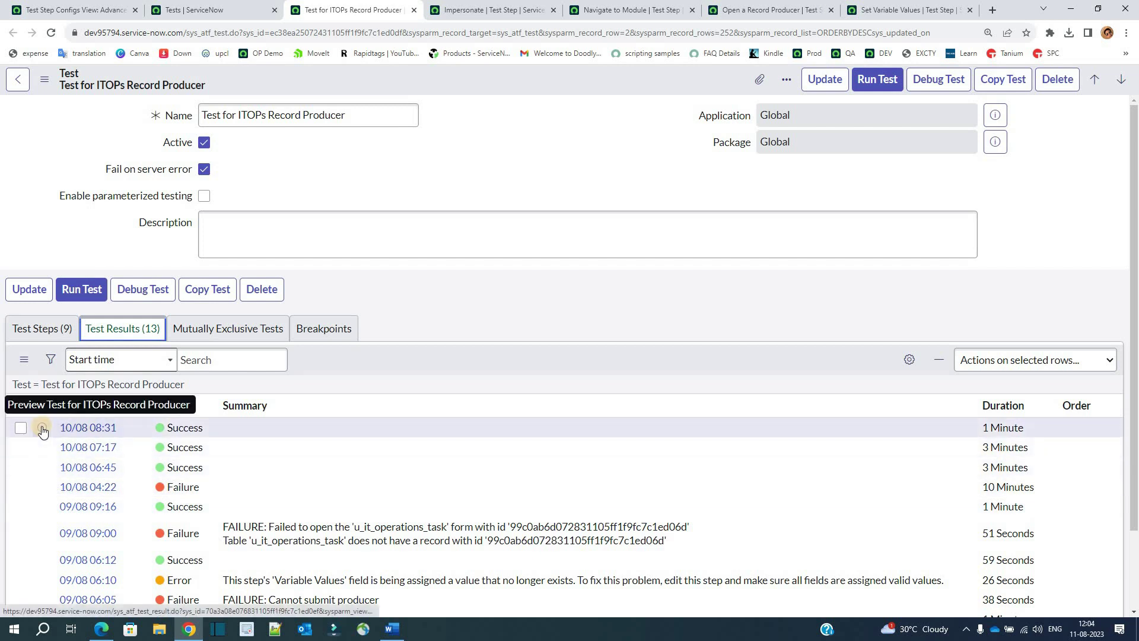
{"action": "middle_click", "coordinate": [38, 427]}
{"action": "left_click", "coordinate": [911, 7]}
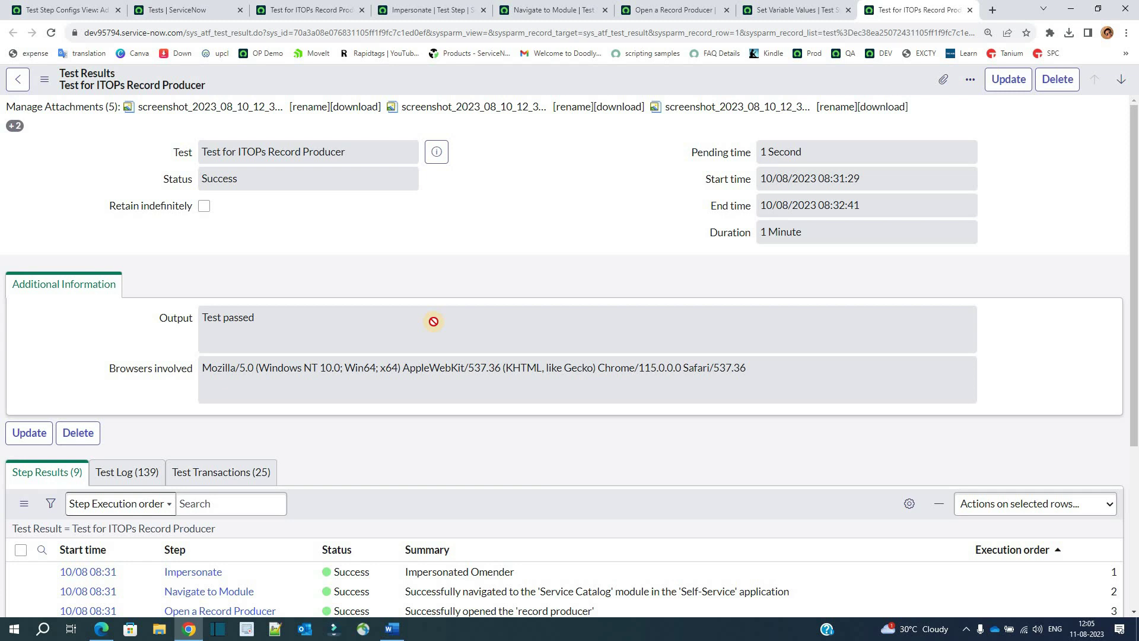
Check the run's Success status and its 'Test passed' output
{"action": "left_click", "coordinate": [214, 179]}
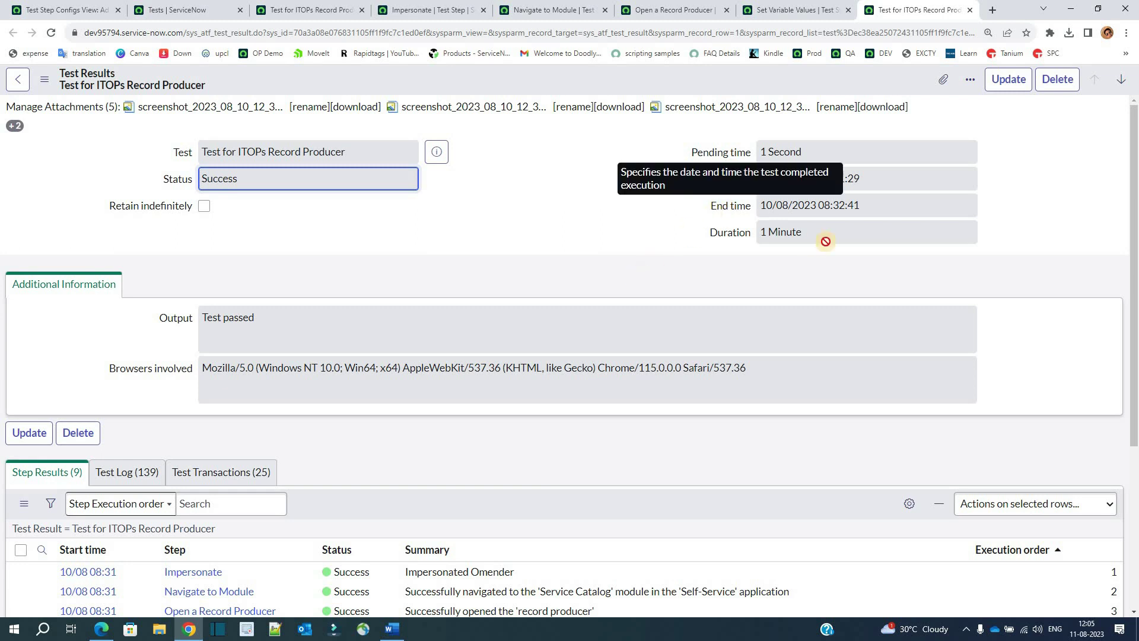
{"action": "double_click", "coordinate": [250, 319]}
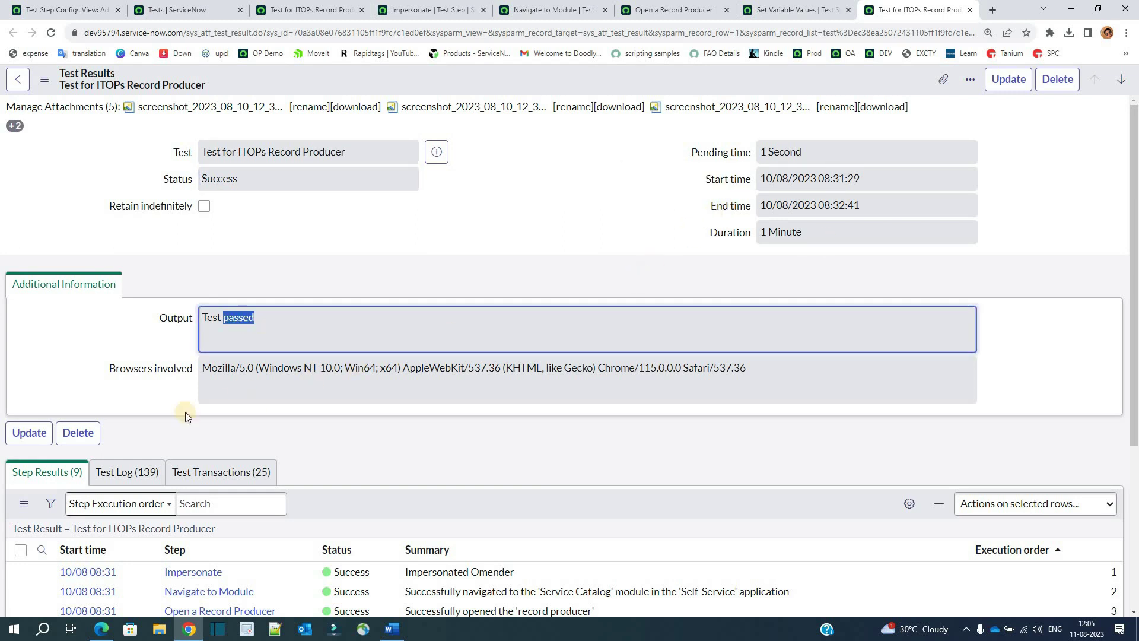
{"action": "scroll", "coordinate": [175, 410], "scroll_direction": "down", "scroll_amount": 3}
{"action": "scroll", "coordinate": [181, 354], "scroll_direction": "down", "scroll_amount": 1}
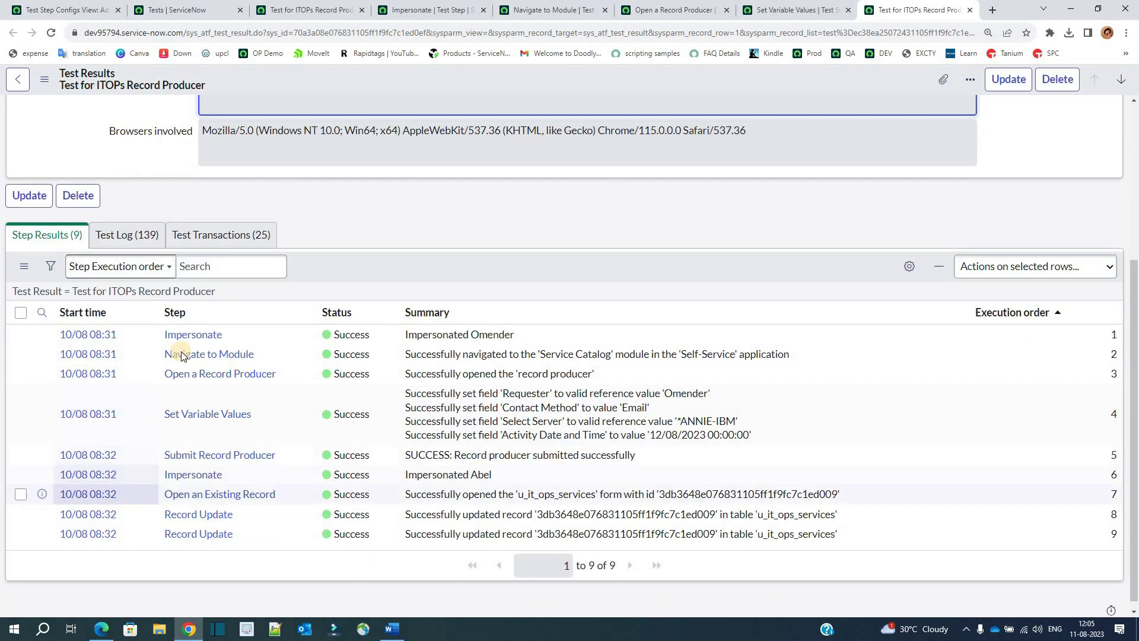
Review the Test Log and Test Transactions, then close the result tabs back to the test
{"action": "left_click", "coordinate": [127, 235]}
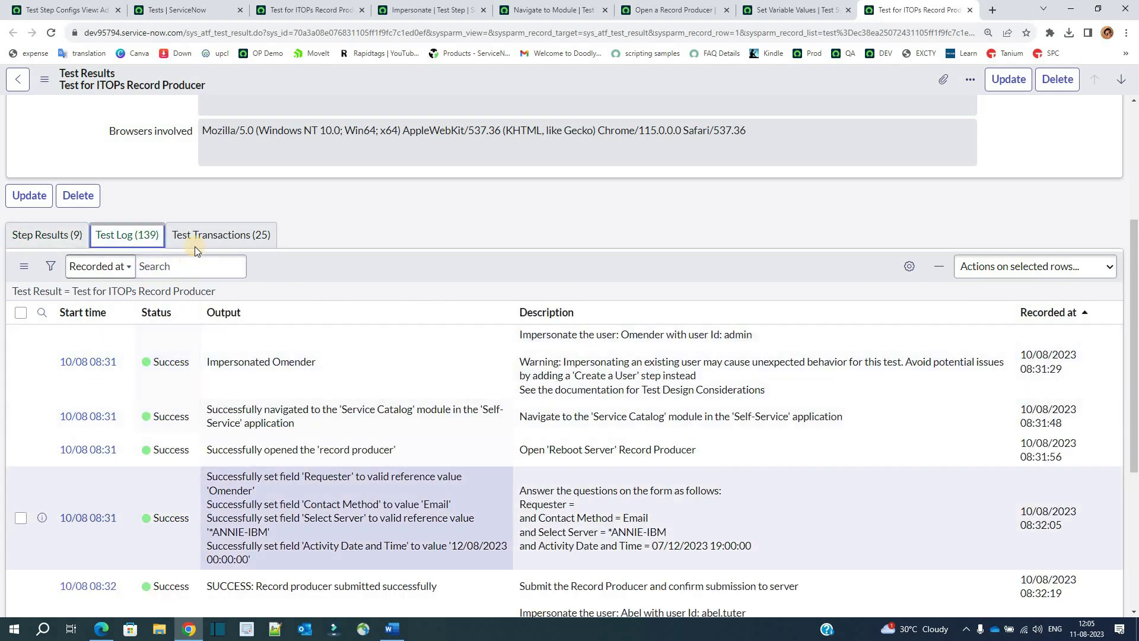
{"action": "left_click", "coordinate": [202, 236]}
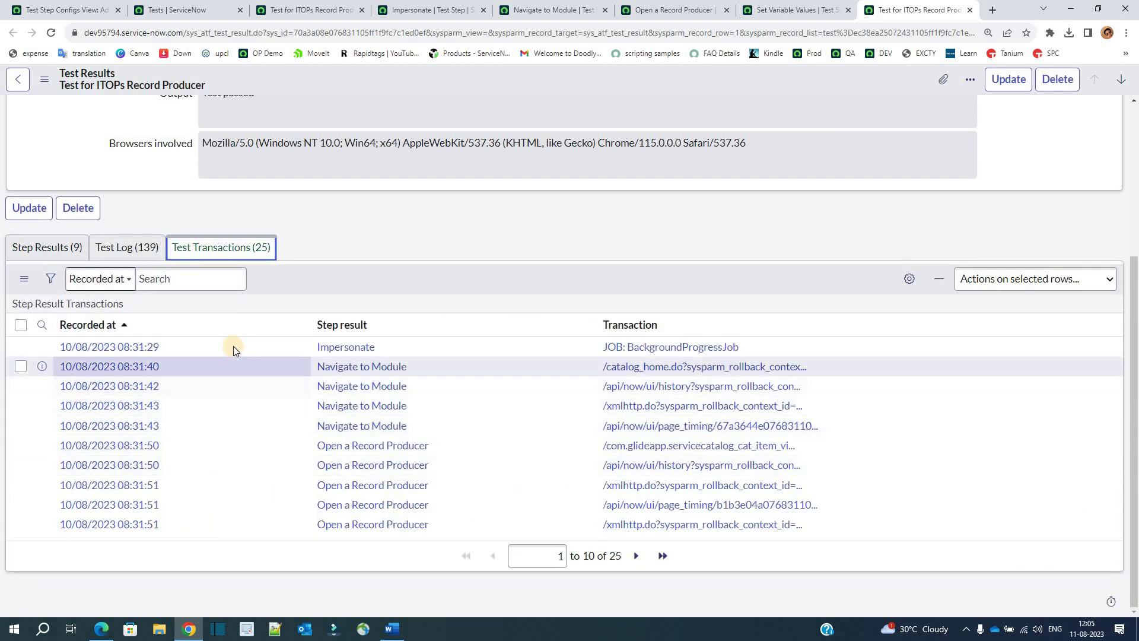
{"action": "left_click_drag", "start_coordinate": [234, 337], "coordinate": [311, 547]}
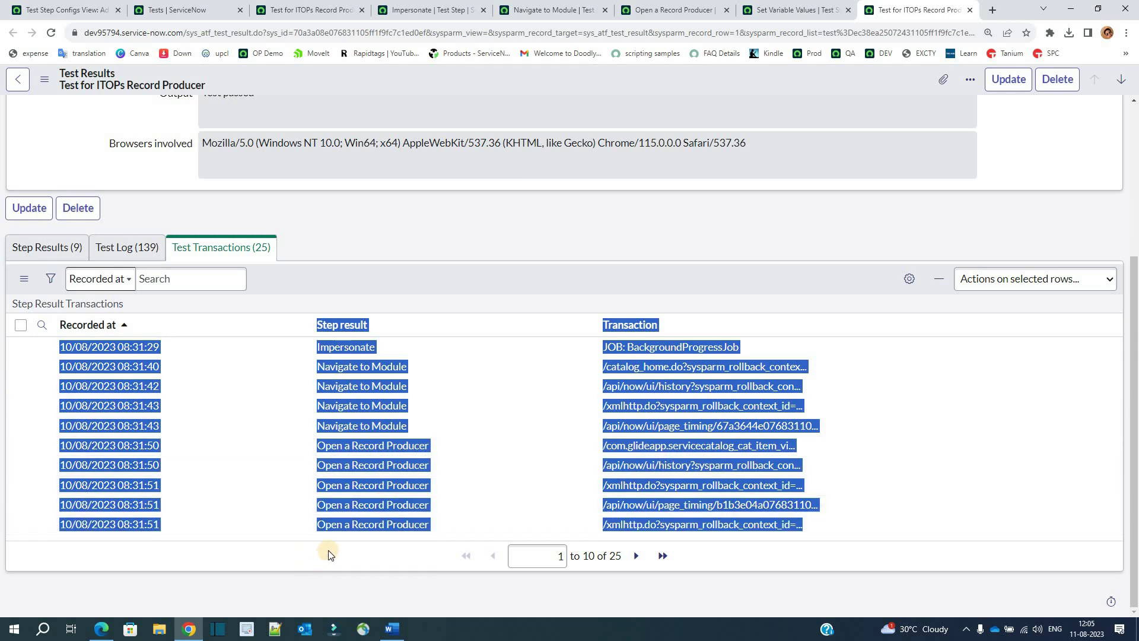
{"action": "left_click", "coordinate": [344, 237]}
{"action": "scroll", "coordinate": [157, 347], "scroll_direction": "up", "scroll_amount": 1}
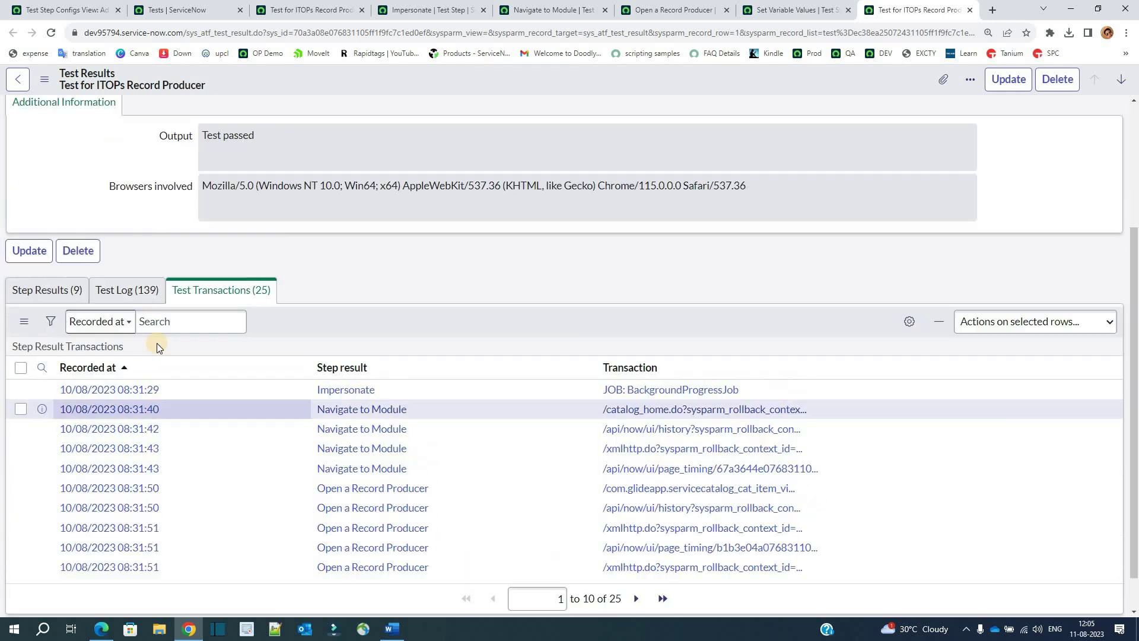
{"action": "scroll", "coordinate": [157, 347], "scroll_direction": "up", "scroll_amount": 3}
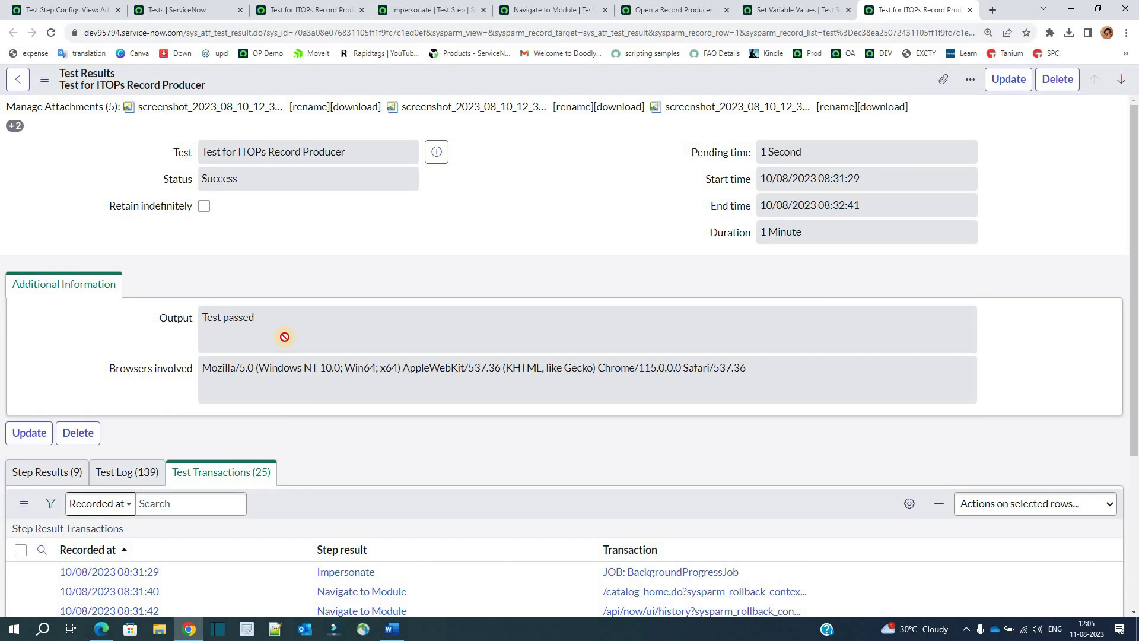
{"action": "key", "text": "ctrl+w"}
{"action": "key", "text": "ctrl+w"}
{"action": "key", "text": "ctrl+w"}
{"action": "key", "text": "ctrl+w"}
{"action": "key", "text": "ctrl+w"}
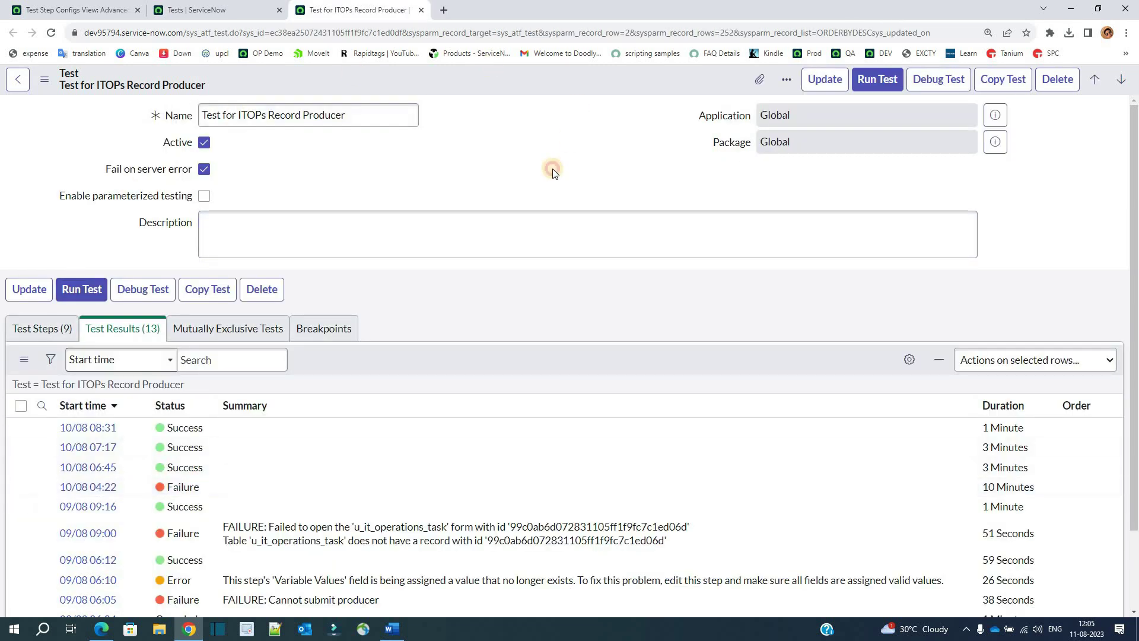
Re-run the ITOPs Record Producer test with 'Start a new test runner' selected
{"action": "left_click", "coordinate": [877, 79]}
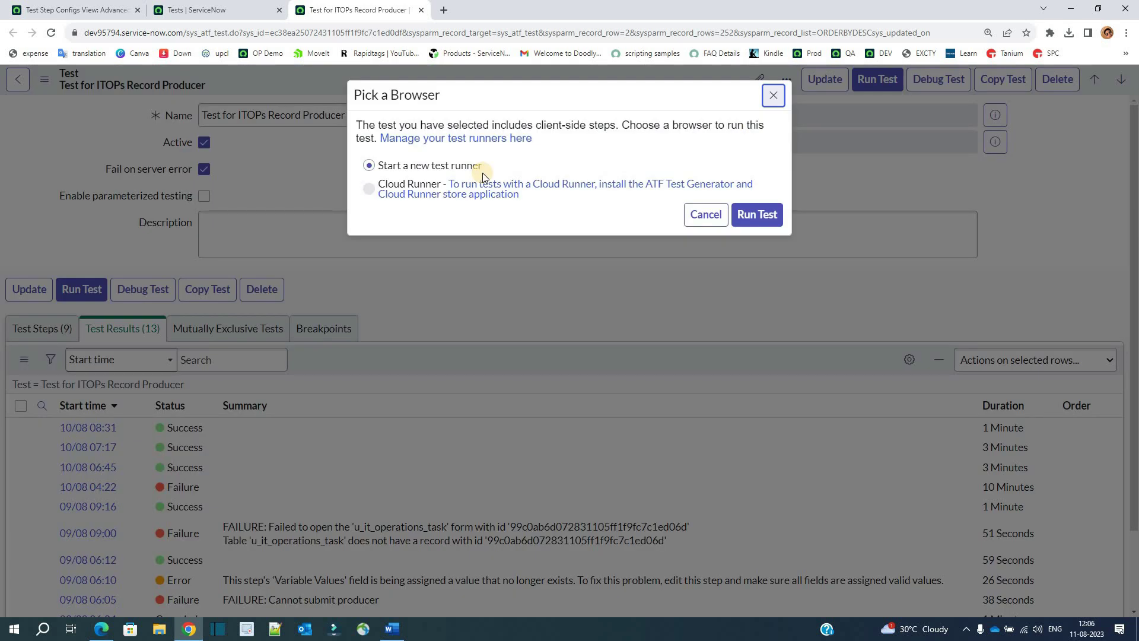
{"action": "left_click", "coordinate": [407, 169]}
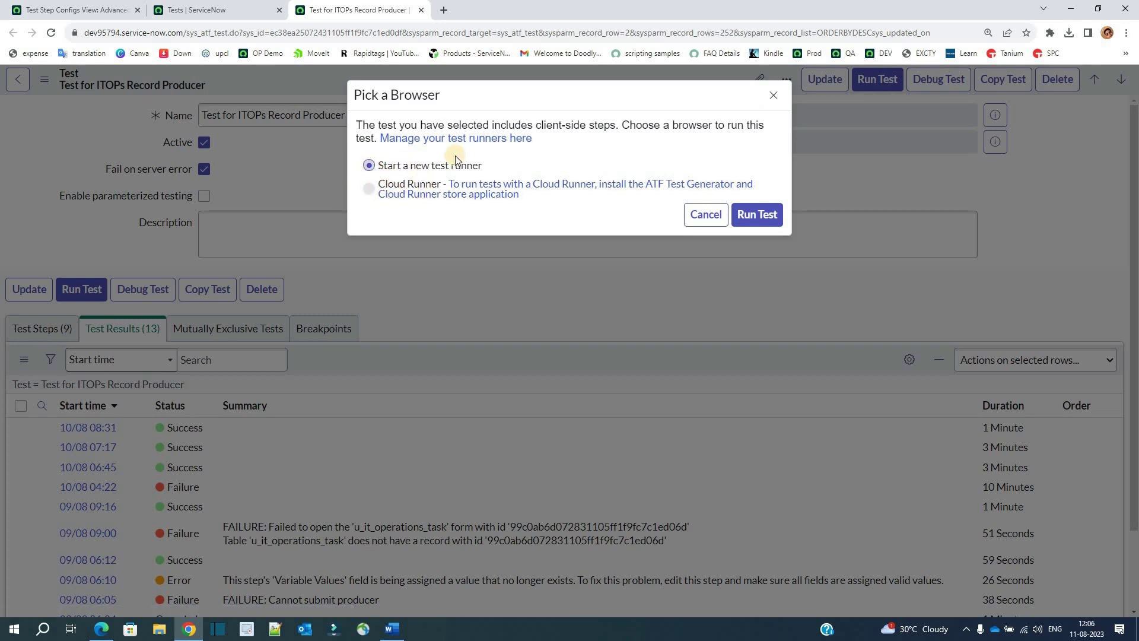
{"action": "left_click", "coordinate": [761, 217]}
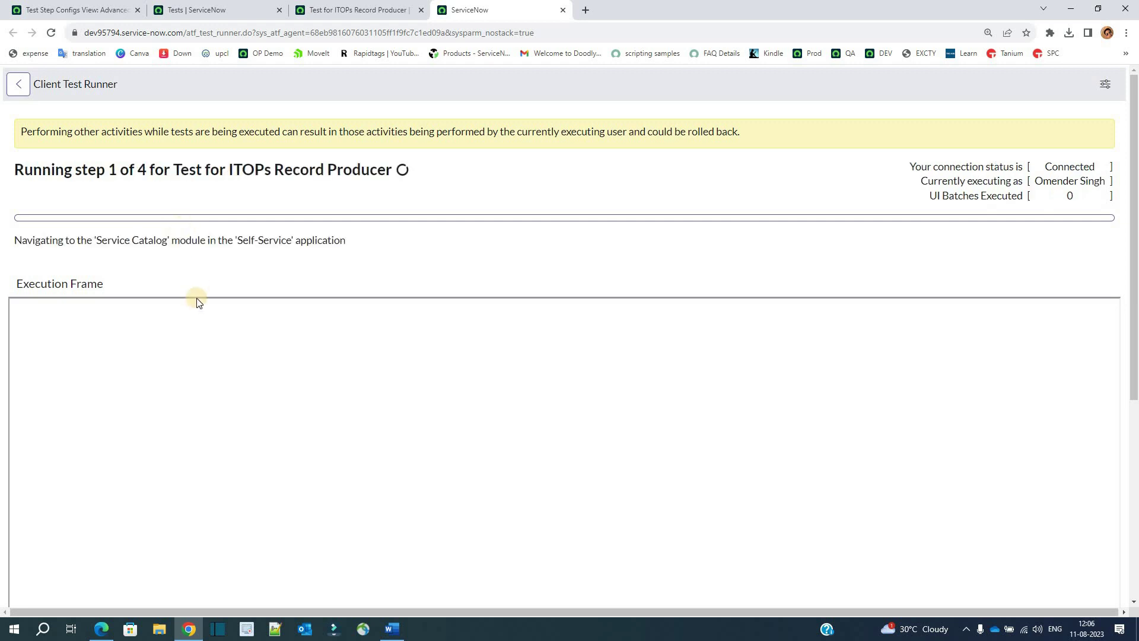
Follow the Client Test Runner through step 1 of 4 as Service Catalog loads in the Execution Frame
{"action": "left_click_drag", "start_coordinate": [235, 240], "coordinate": [107, 240]}
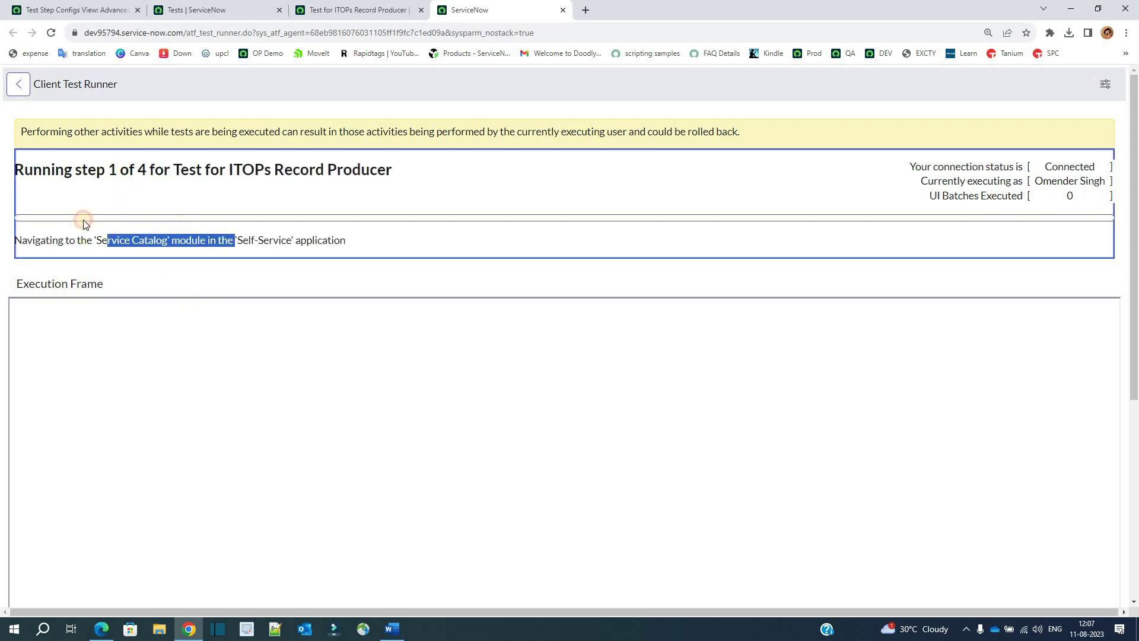
{"action": "left_click", "coordinate": [83, 222]}
{"action": "left_click_drag", "start_coordinate": [105, 171], "coordinate": [117, 171]}
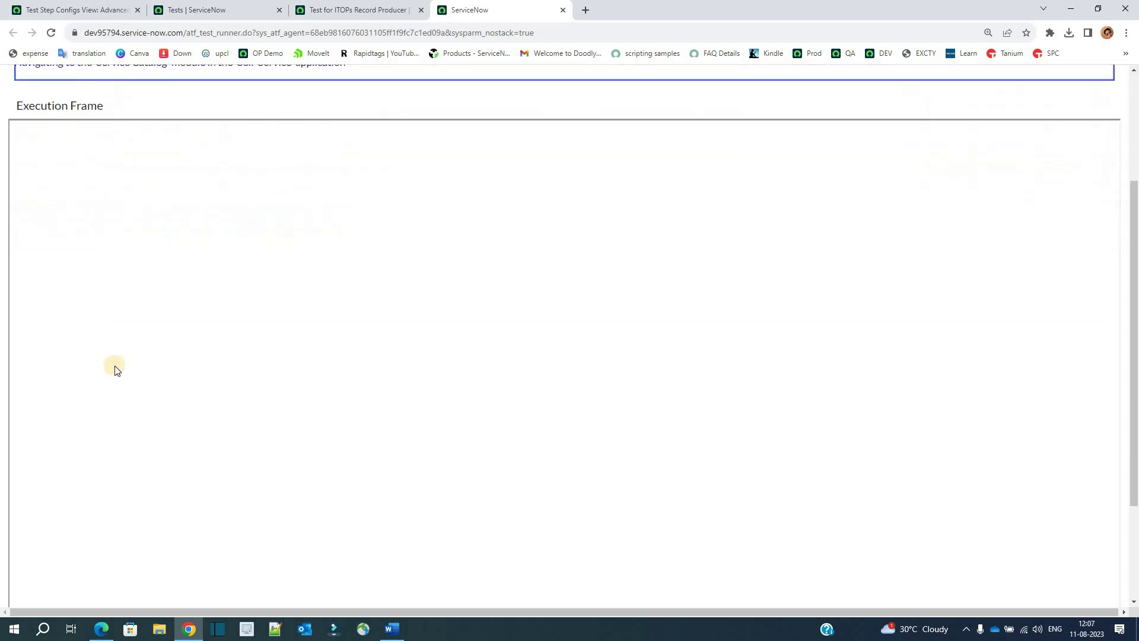
{"action": "left_click", "coordinate": [103, 325]}
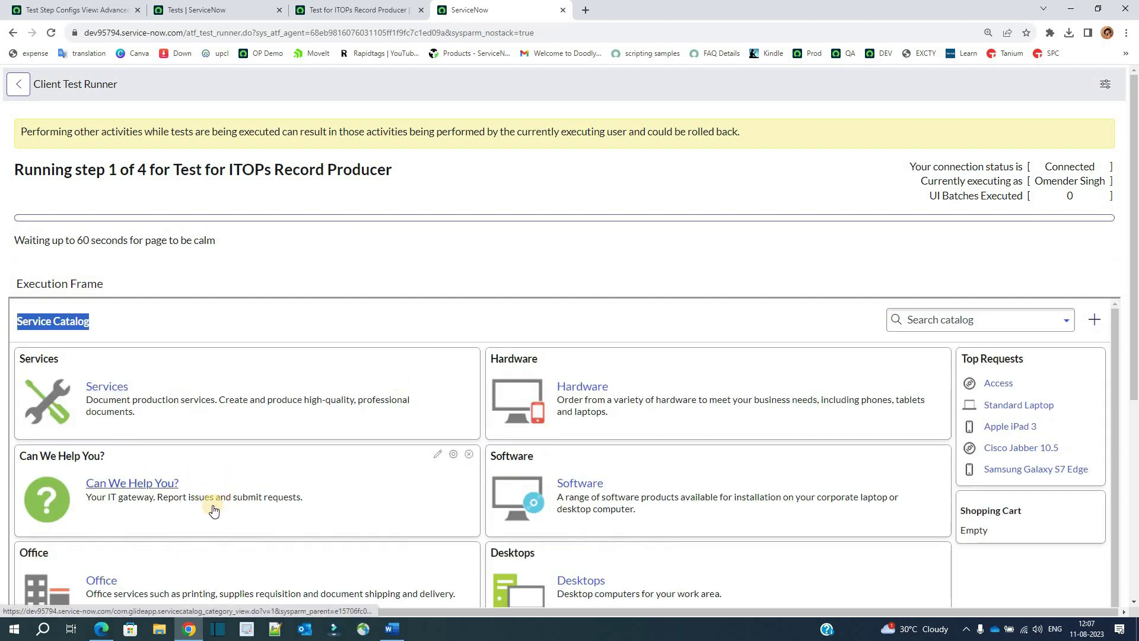
{"action": "scroll", "coordinate": [214, 510], "scroll_direction": "down", "scroll_amount": 1}
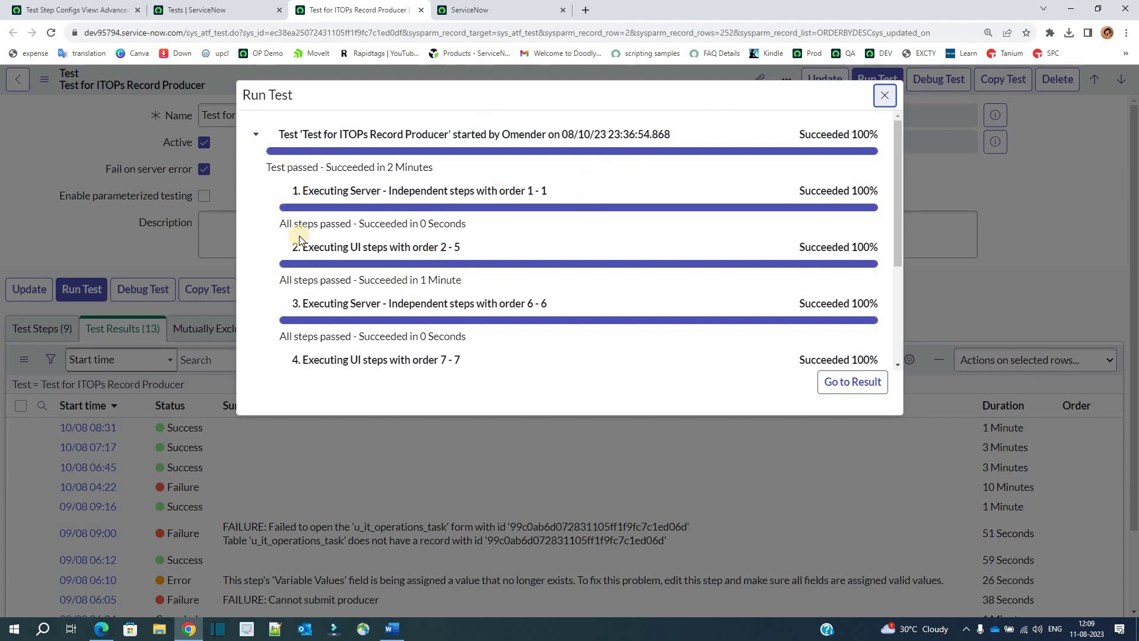
Confirm the Rollback stage reached 100% success, then go to the run's result
{"action": "scroll", "coordinate": [300, 267], "scroll_direction": "down", "scroll_amount": 3}
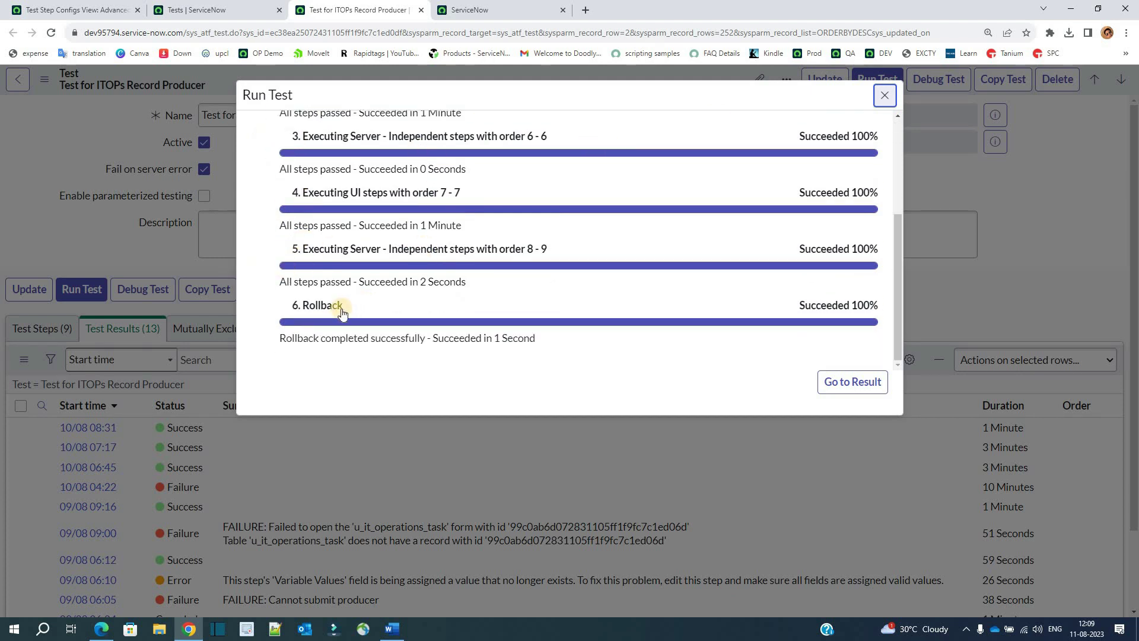
{"action": "double_click", "coordinate": [304, 310]}
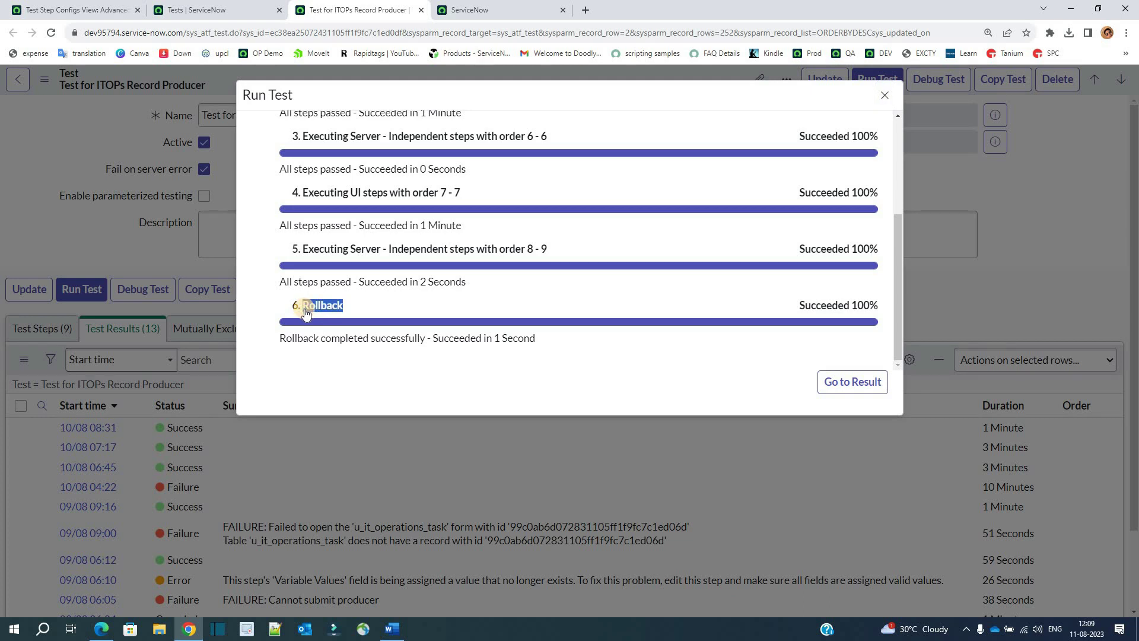
{"action": "left_click", "coordinate": [848, 382]}
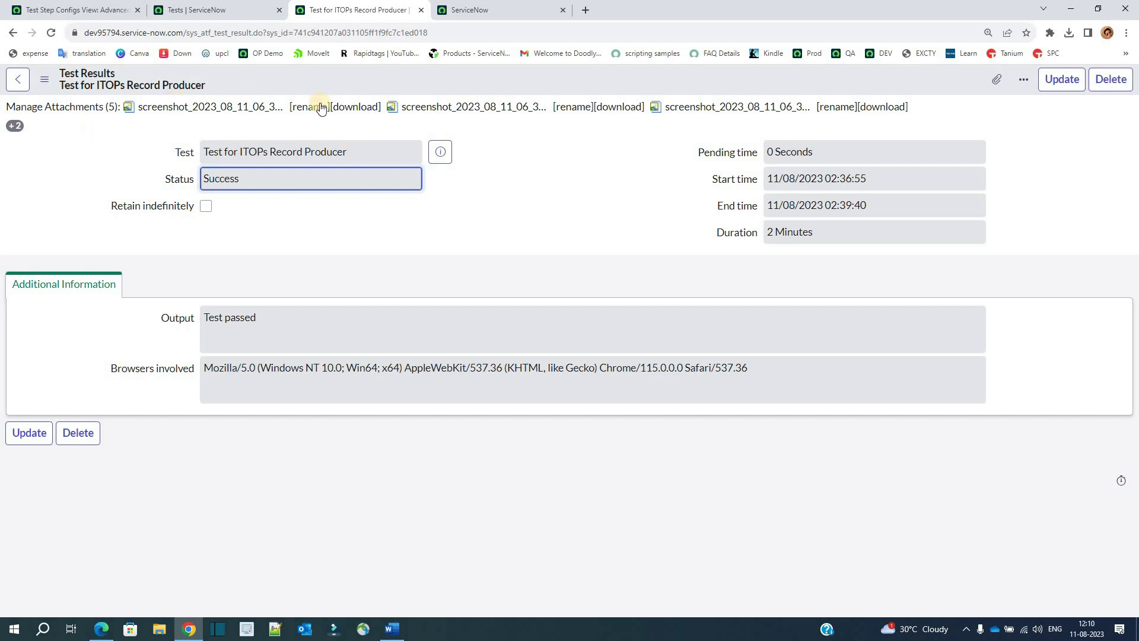
Check the Step Results tab showing all nine steps of the new run succeeded
{"action": "scroll", "coordinate": [58, 414], "scroll_direction": "down", "scroll_amount": 3}
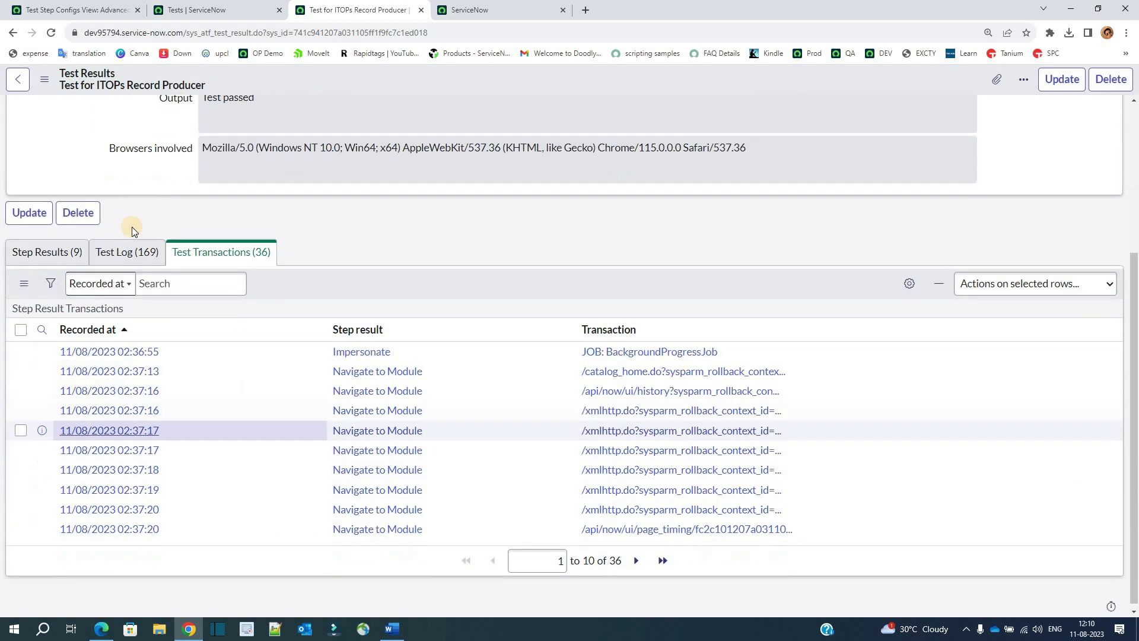
{"action": "left_click", "coordinate": [53, 254]}
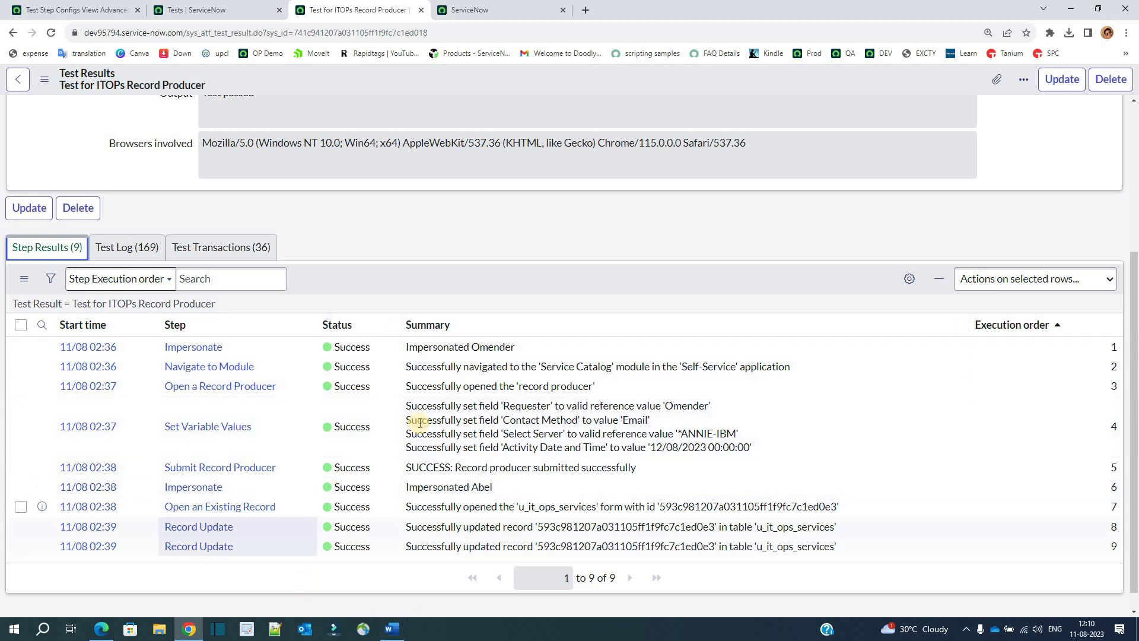
{"action": "scroll", "coordinate": [415, 446], "scroll_direction": "down", "scroll_amount": 1}
{"action": "scroll", "coordinate": [66, 506], "scroll_direction": "up", "scroll_amount": 5}
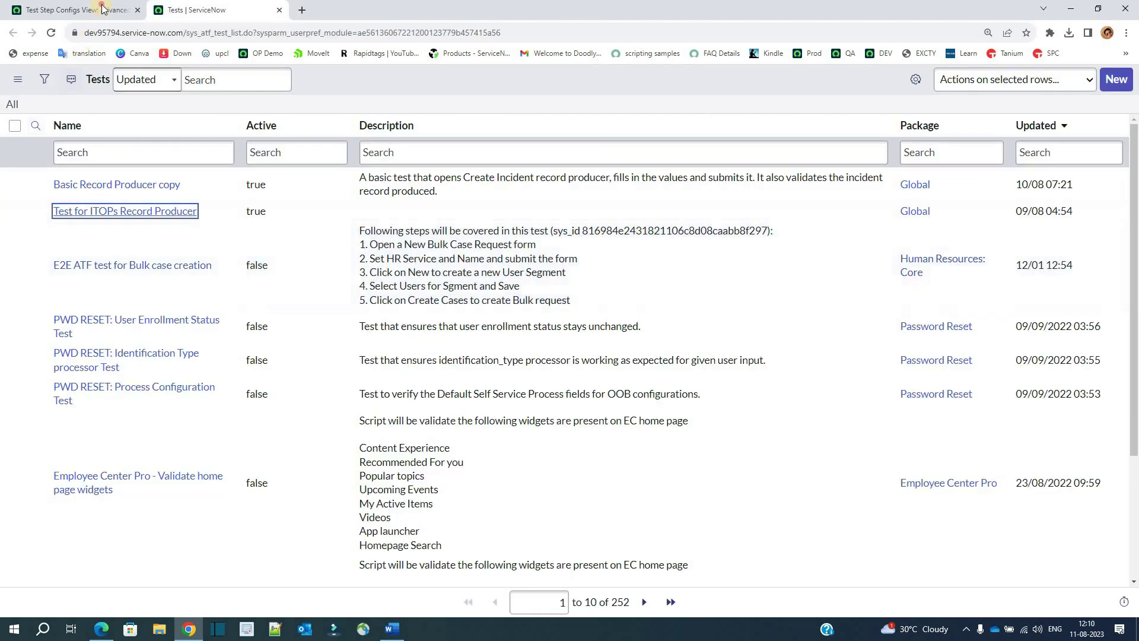
Open the ATF Test Suites list from the navigator
{"action": "left_click", "coordinate": [77, 10]}
{"action": "scroll", "coordinate": [62, 292], "scroll_direction": "up", "scroll_amount": 1}
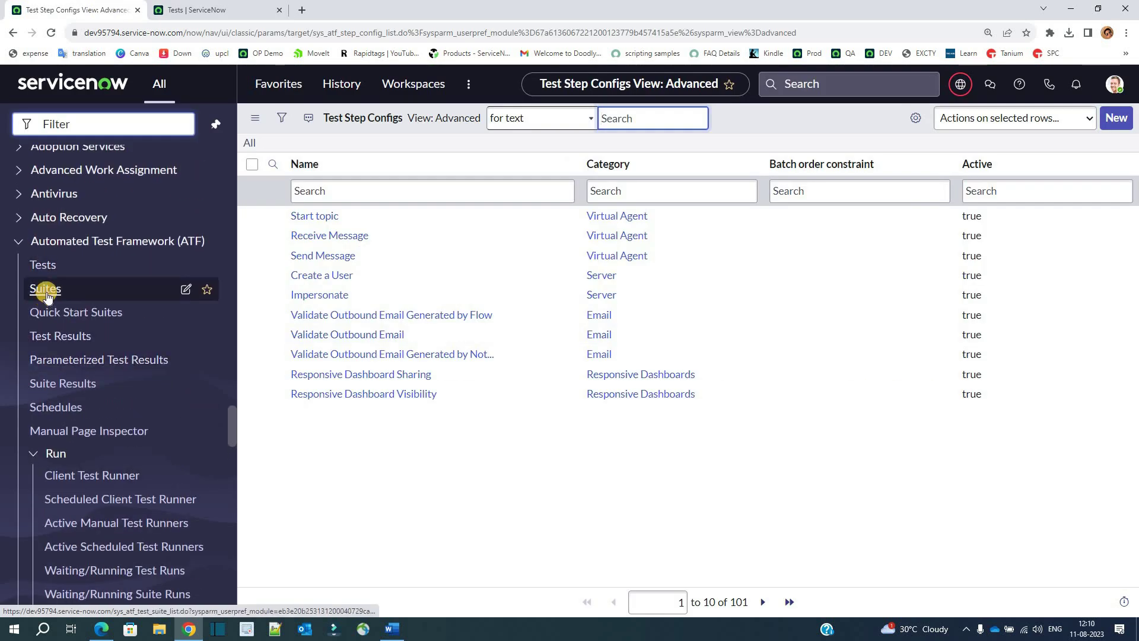
{"action": "left_click", "coordinate": [48, 295]}
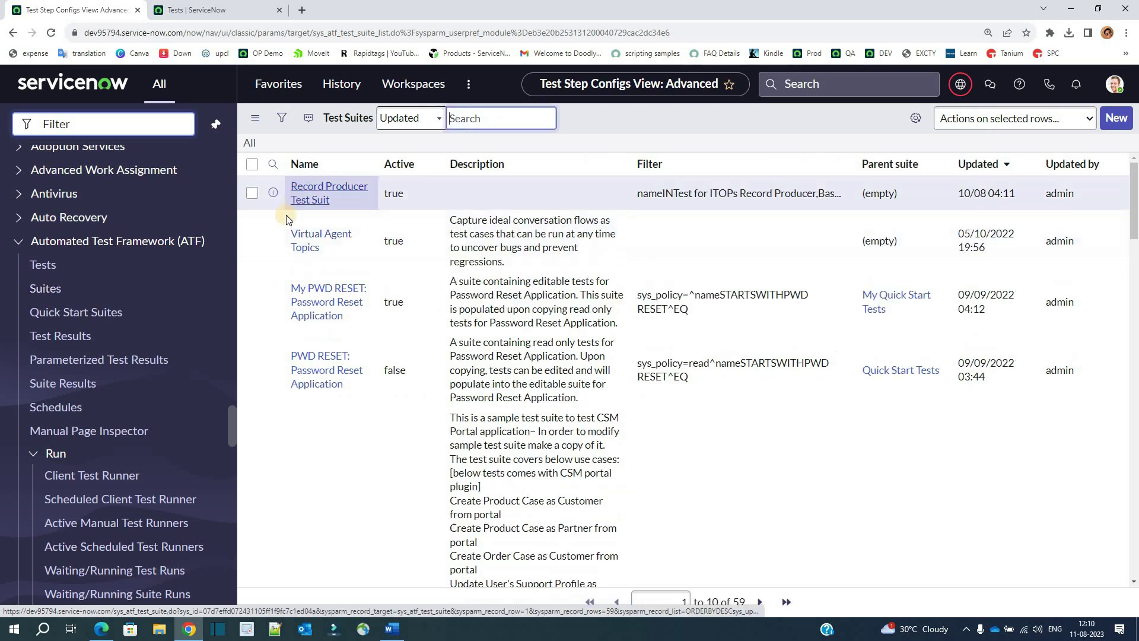
Open Record Producer Test Suit in a new tab, review its three tests, then return to the list
{"action": "middle_click", "coordinate": [272, 223]}
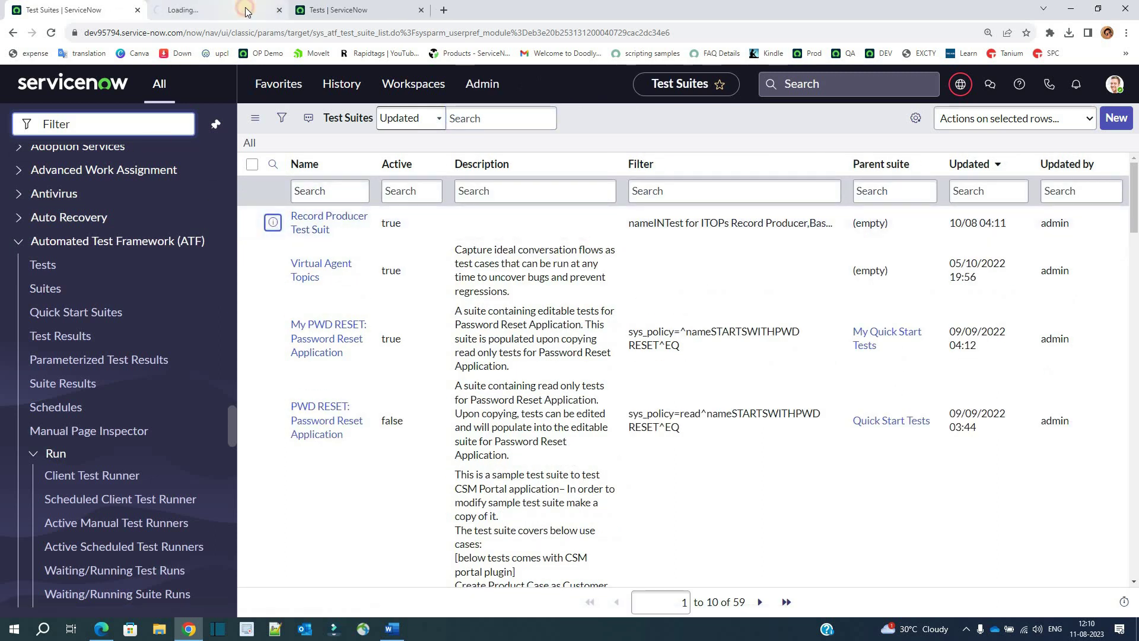
{"action": "left_click", "coordinate": [235, 9]}
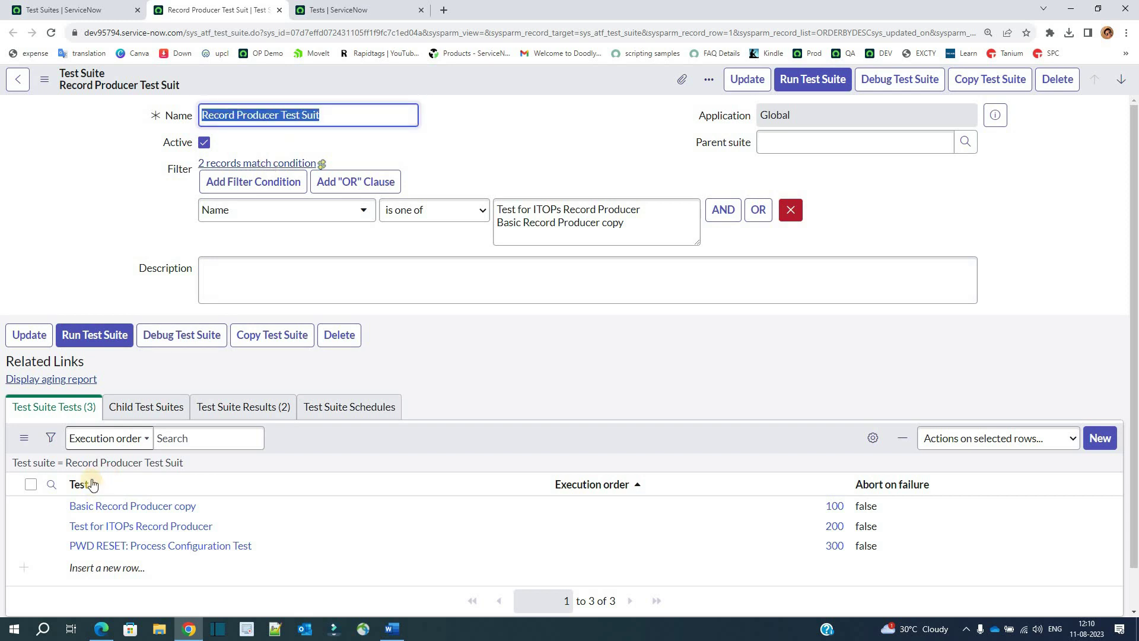
{"action": "scroll", "coordinate": [92, 485], "scroll_direction": "down", "scroll_amount": 1}
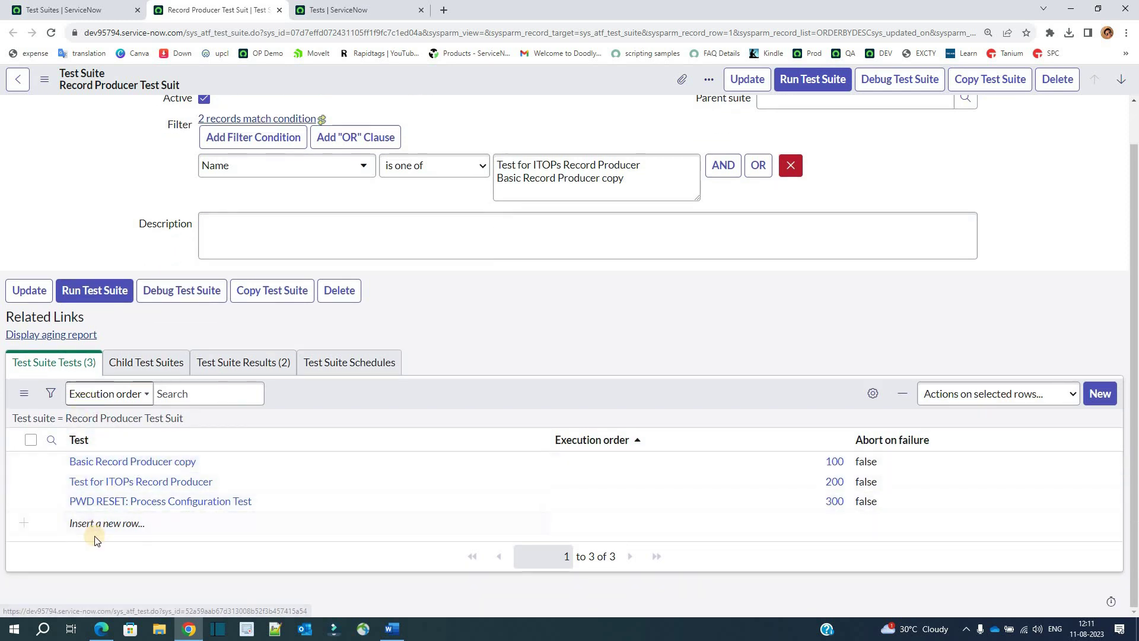
{"action": "left_click_drag", "start_coordinate": [793, 467], "coordinate": [356, 528]}
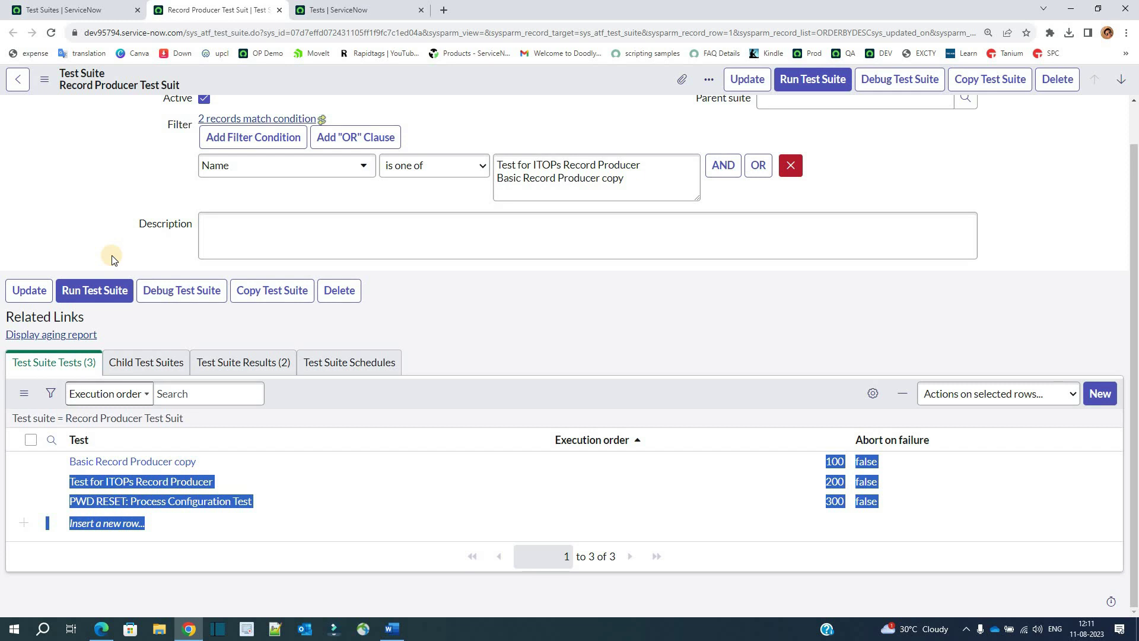
{"action": "key", "text": "ctrl+shift+Tab"}
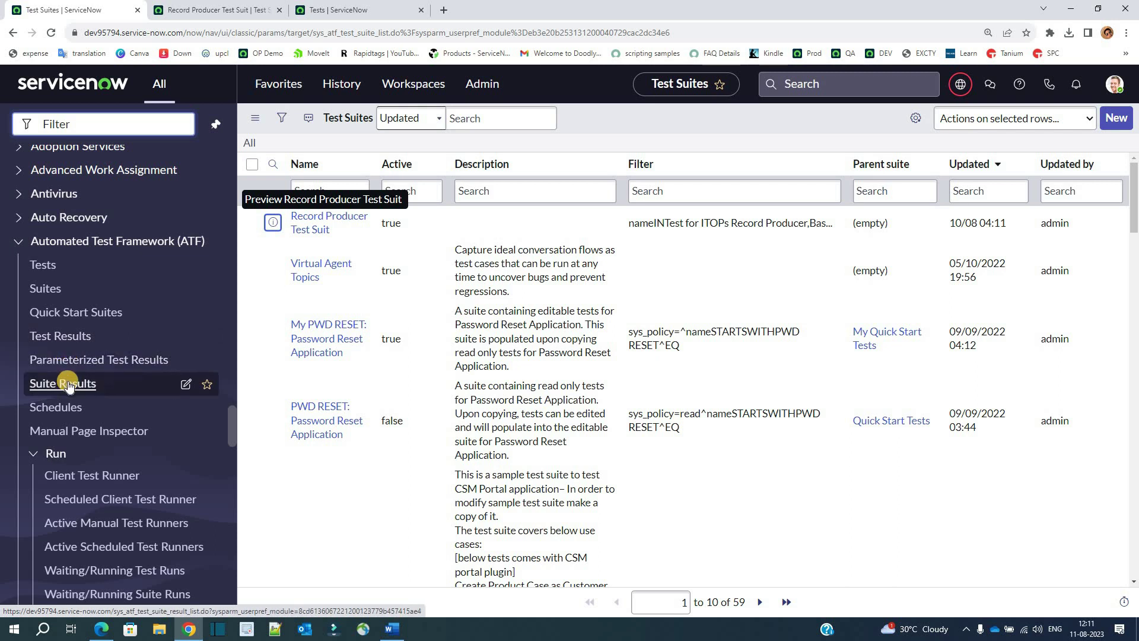
{"action": "scroll", "coordinate": [67, 385], "scroll_direction": "down", "scroll_amount": 2}
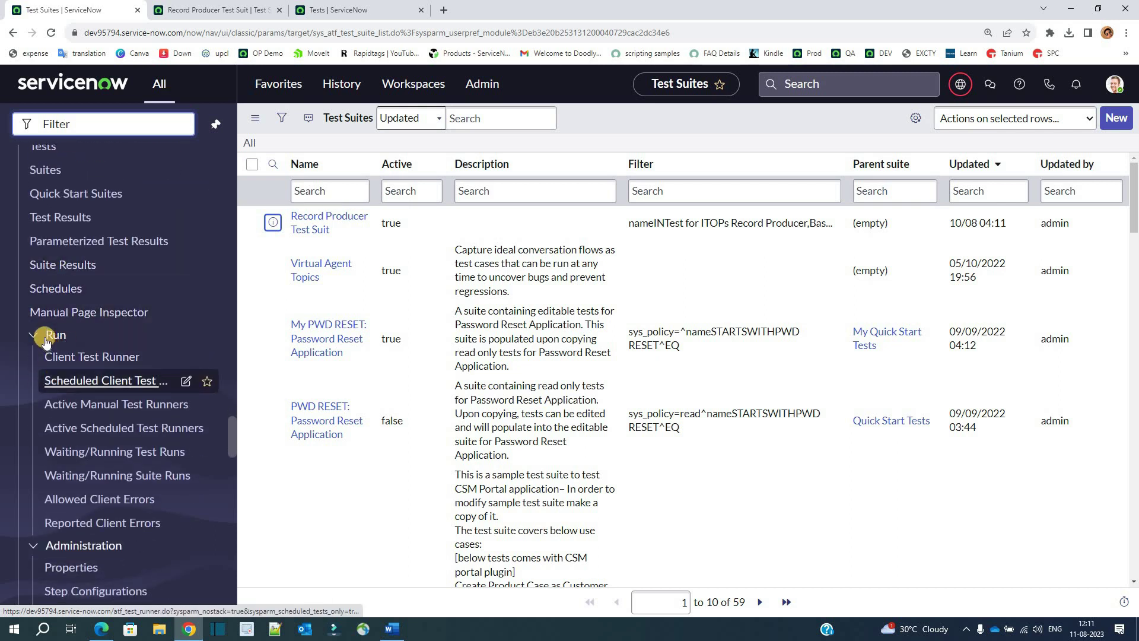
{"action": "scroll", "coordinate": [61, 378], "scroll_direction": "down", "scroll_amount": 2}
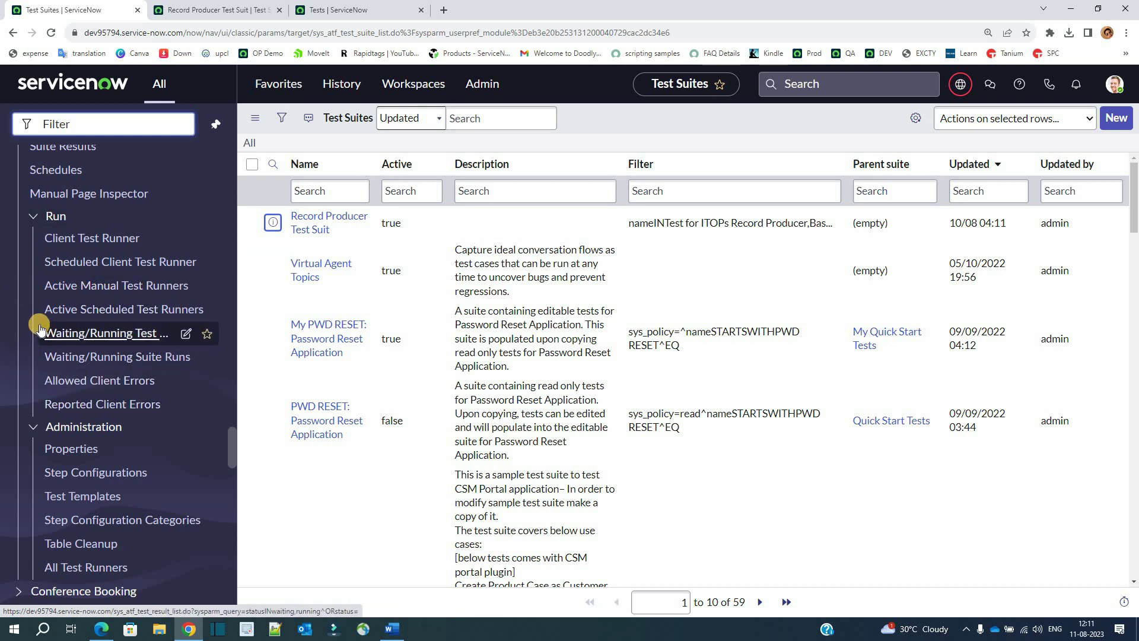
{"action": "scroll", "coordinate": [54, 371], "scroll_direction": "down", "scroll_amount": 2}
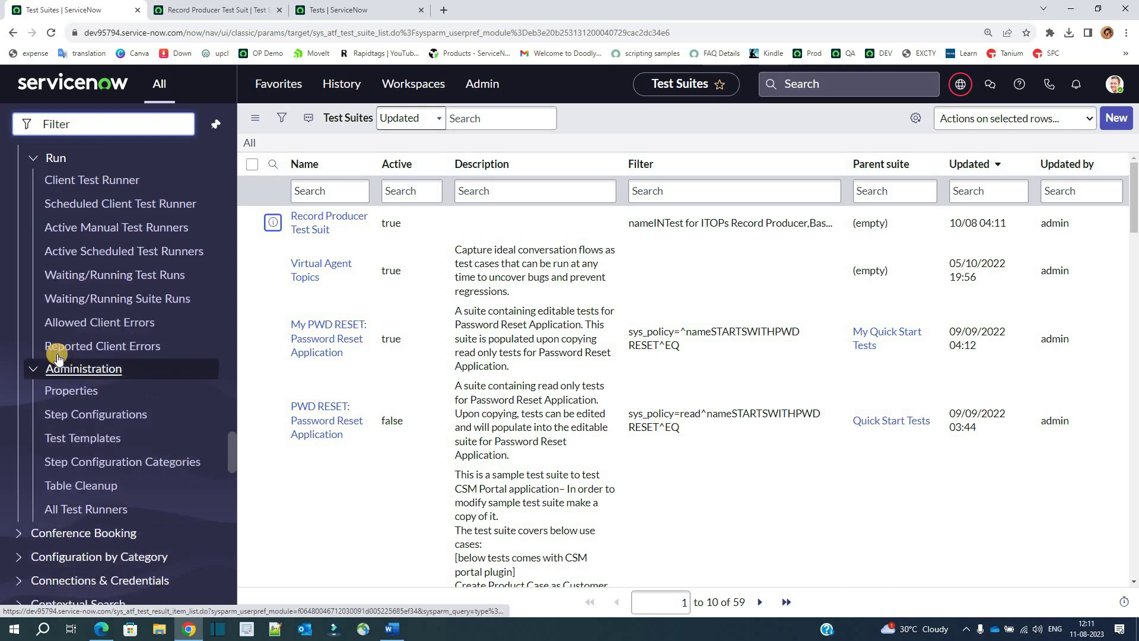
{"action": "scroll", "coordinate": [57, 359], "scroll_direction": "up", "scroll_amount": 6}
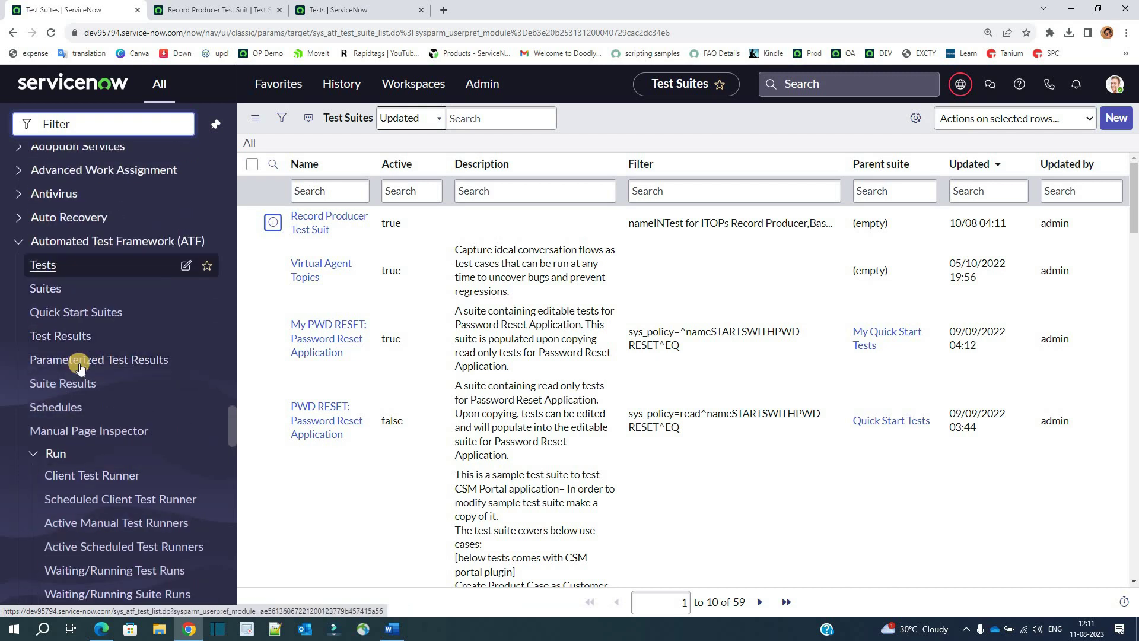
{"action": "scroll", "coordinate": [75, 385], "scroll_direction": "down", "scroll_amount": 7}
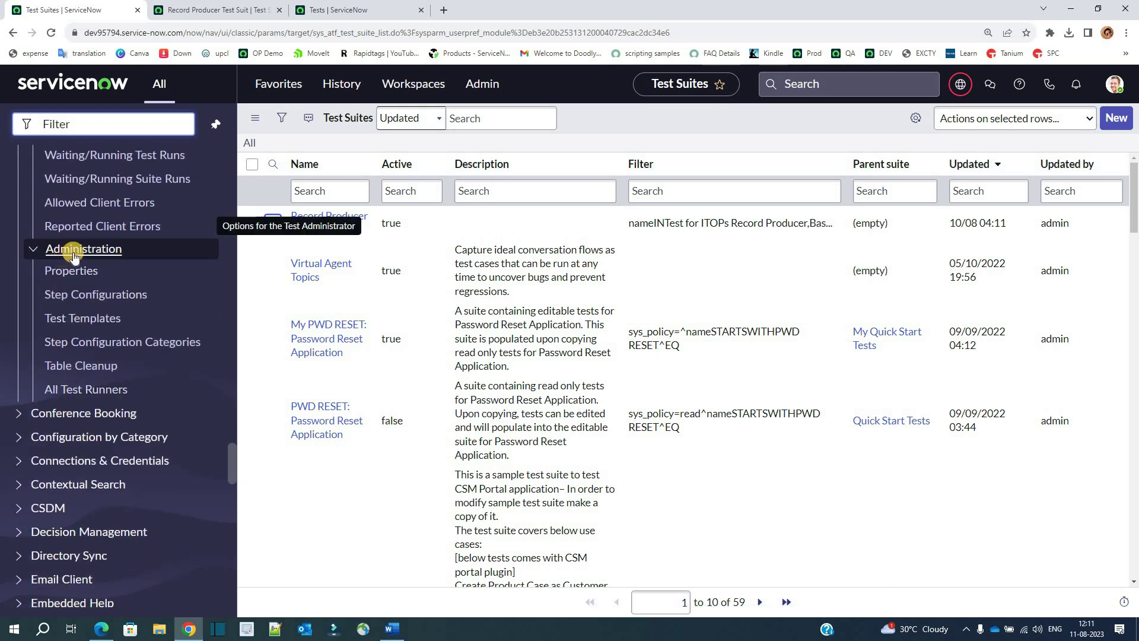
Look through the ATF Properties settings, then bring up the 101 Test Step Configs
{"action": "left_click", "coordinate": [76, 273]}
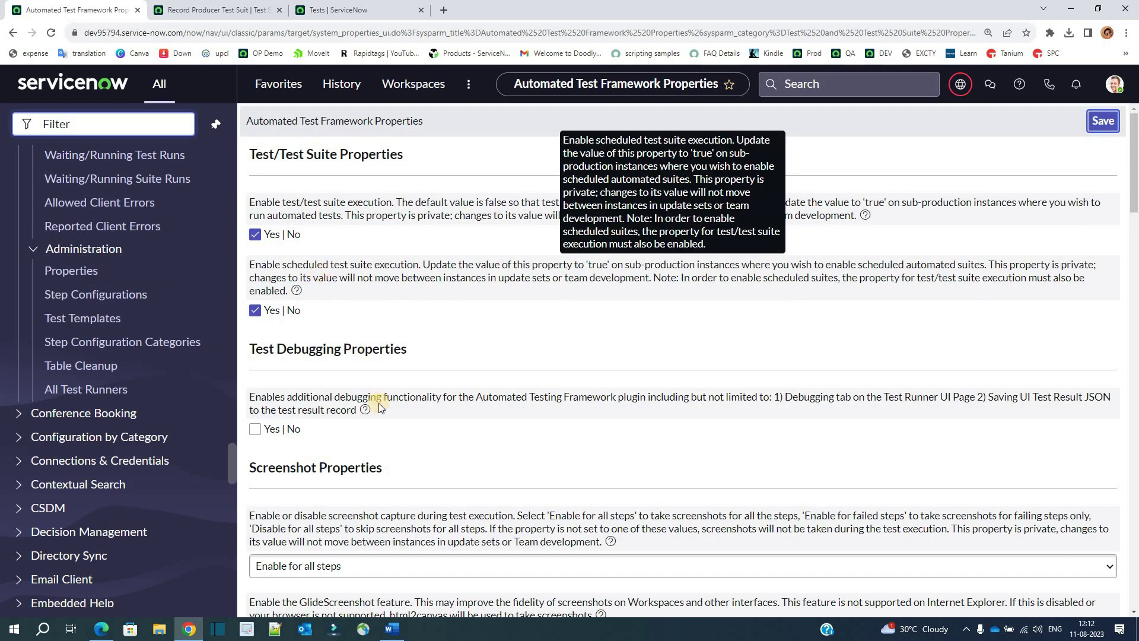
{"action": "scroll", "coordinate": [391, 470], "scroll_direction": "down", "scroll_amount": 10}
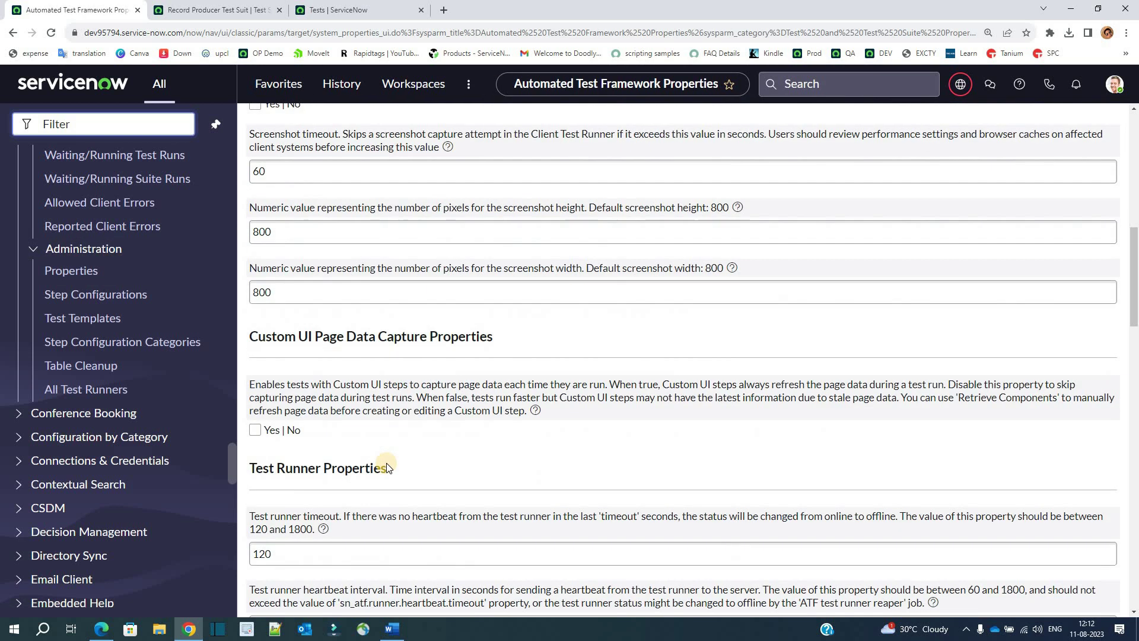
{"action": "scroll", "coordinate": [386, 468], "scroll_direction": "down", "scroll_amount": 6}
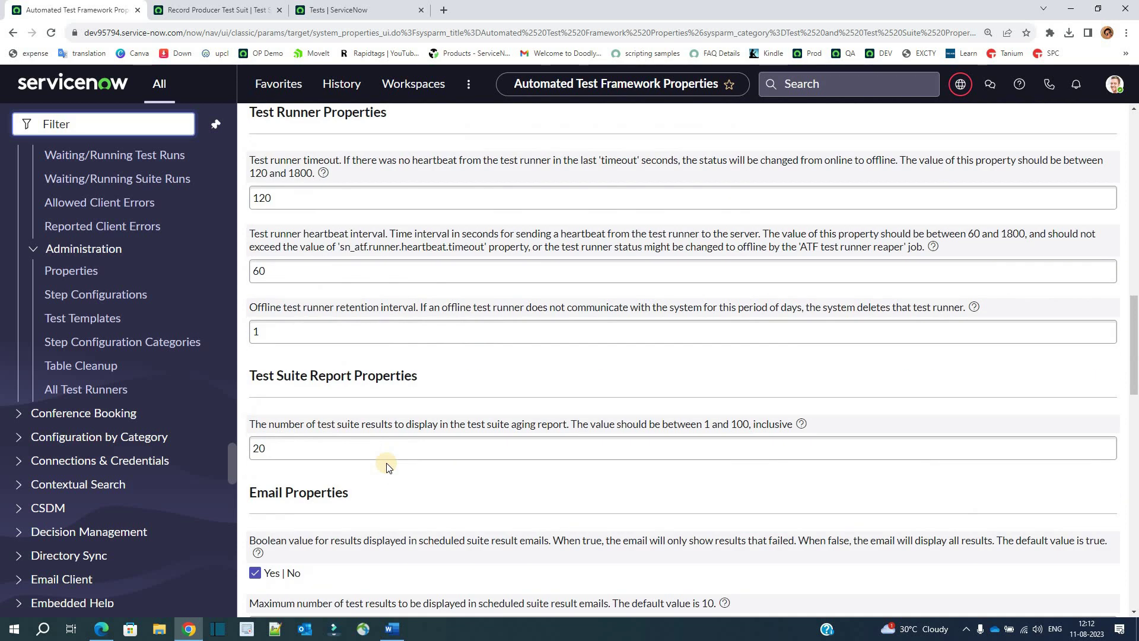
{"action": "left_click", "coordinate": [111, 298]}
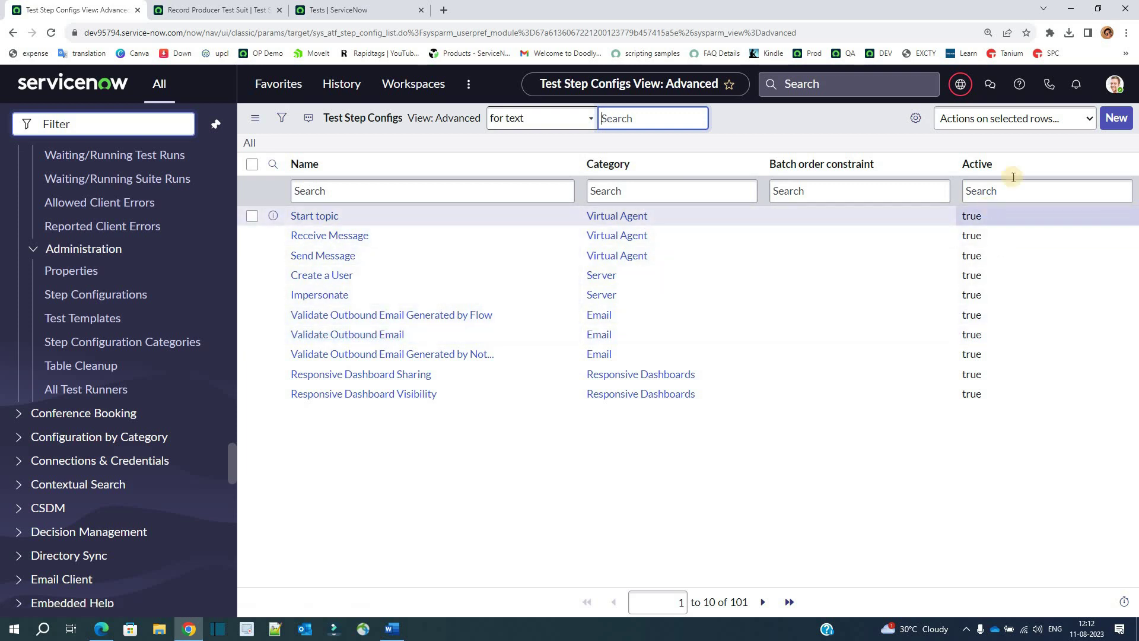
Browse Test Templates and Step Configuration Categories, ending on the ATF Table Cleanup (Auto Flushes) list
{"action": "left_click", "coordinate": [83, 320]}
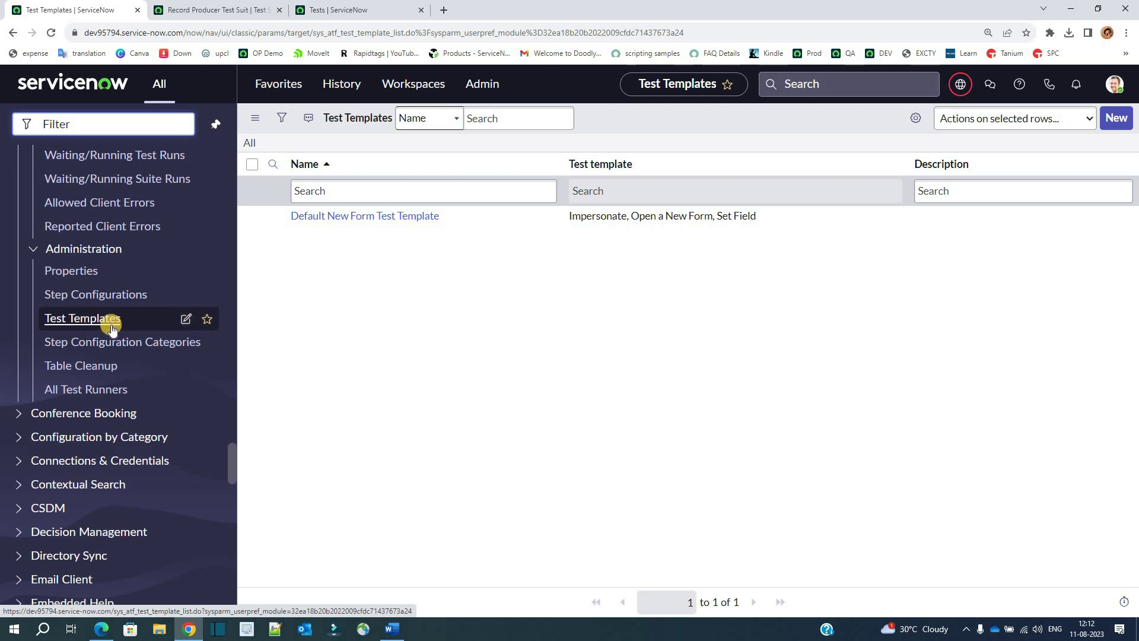
{"action": "left_click", "coordinate": [90, 349]}
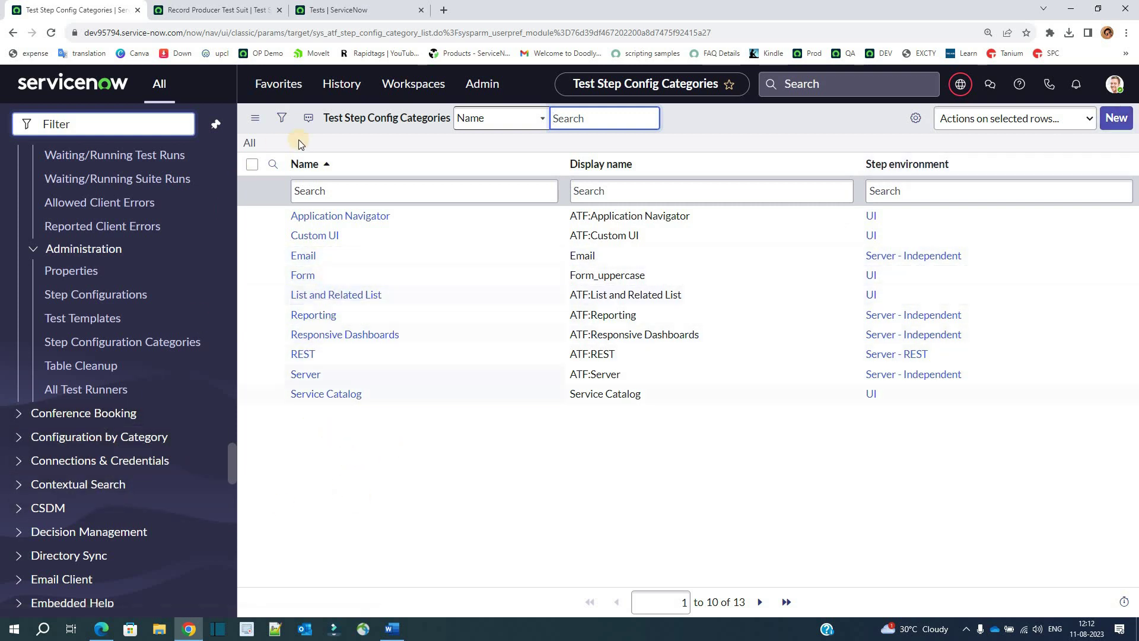
{"action": "left_click", "coordinate": [334, 431]}
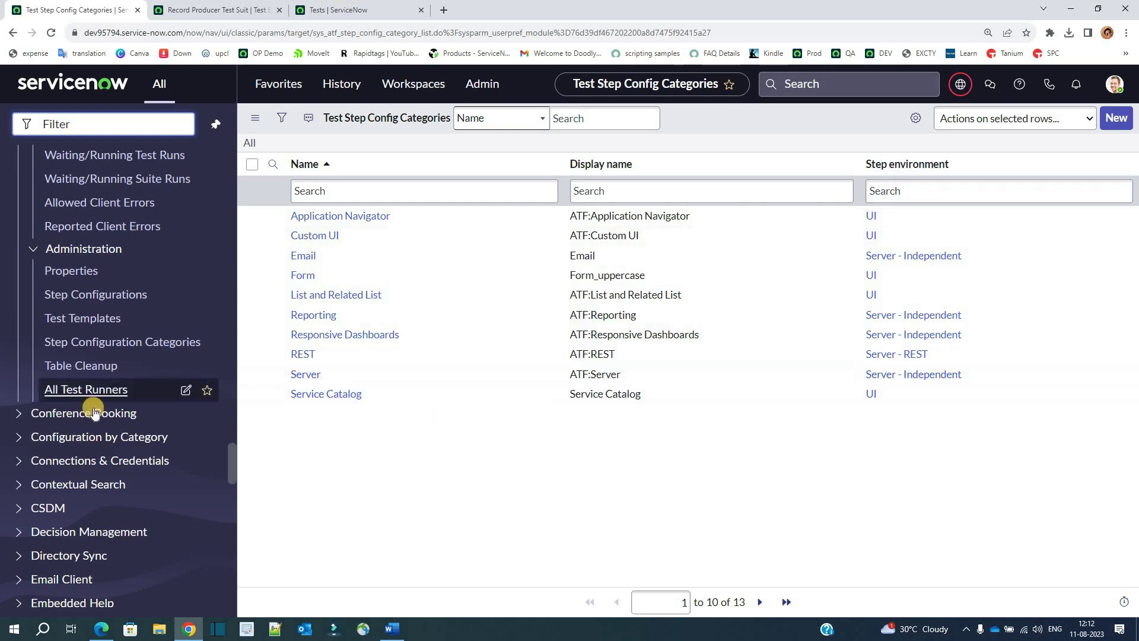
{"action": "left_click", "coordinate": [105, 368]}
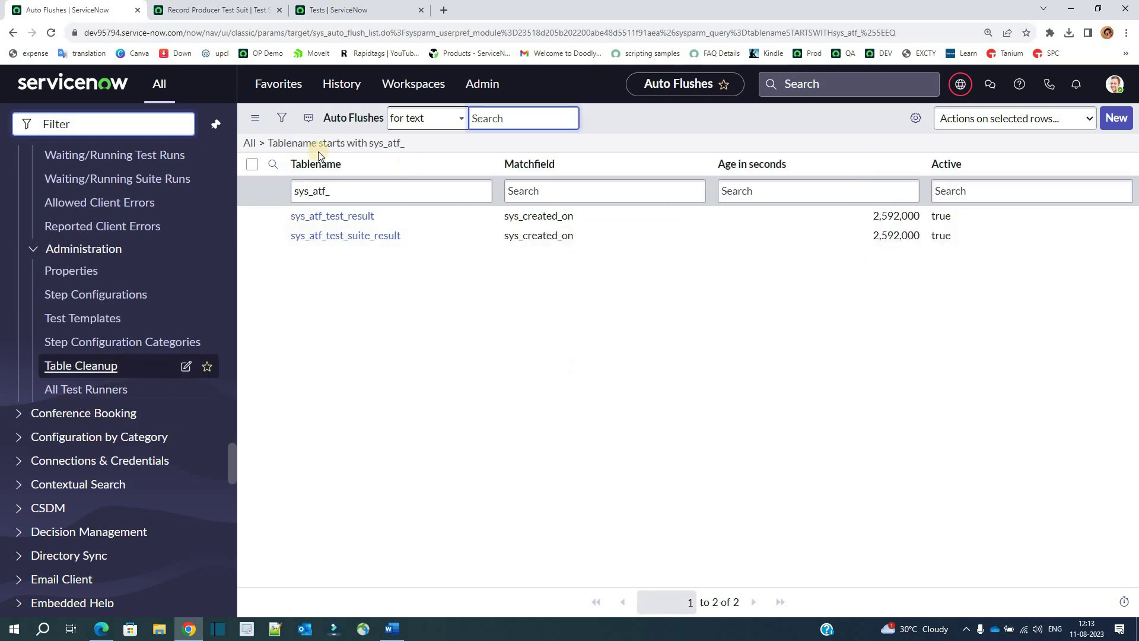
Show All Test Runners, 11 offline Chrome 115 runners, with the navigator scrolled back to ATF
{"action": "left_click", "coordinate": [409, 300]}
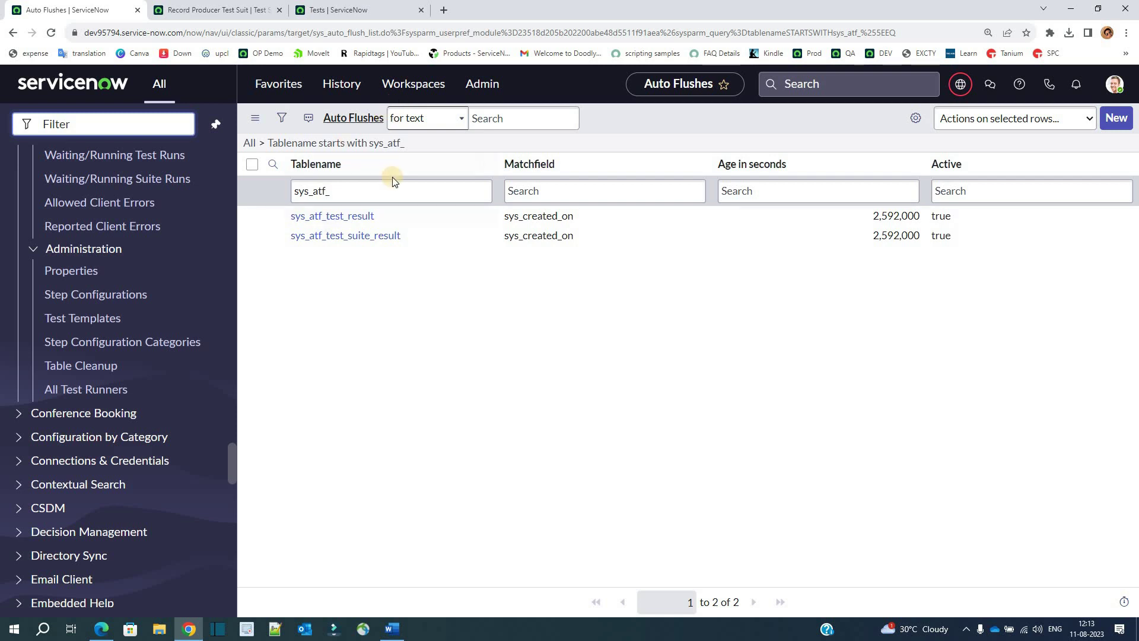
{"action": "left_click", "coordinate": [84, 390]}
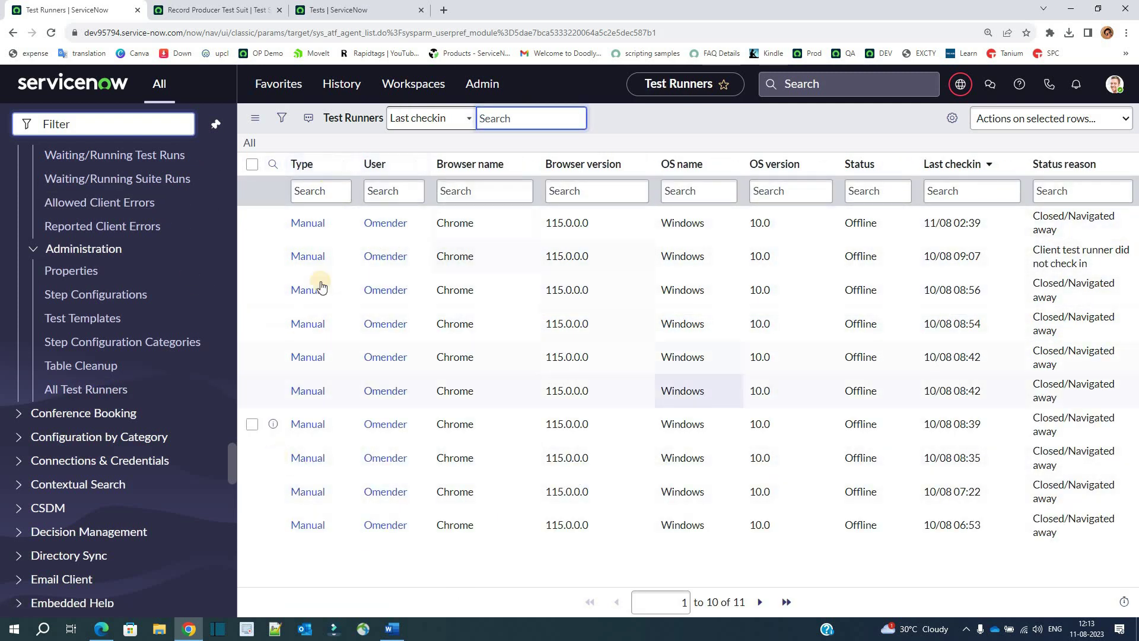
{"action": "scroll", "coordinate": [145, 437], "scroll_direction": "up", "scroll_amount": 3}
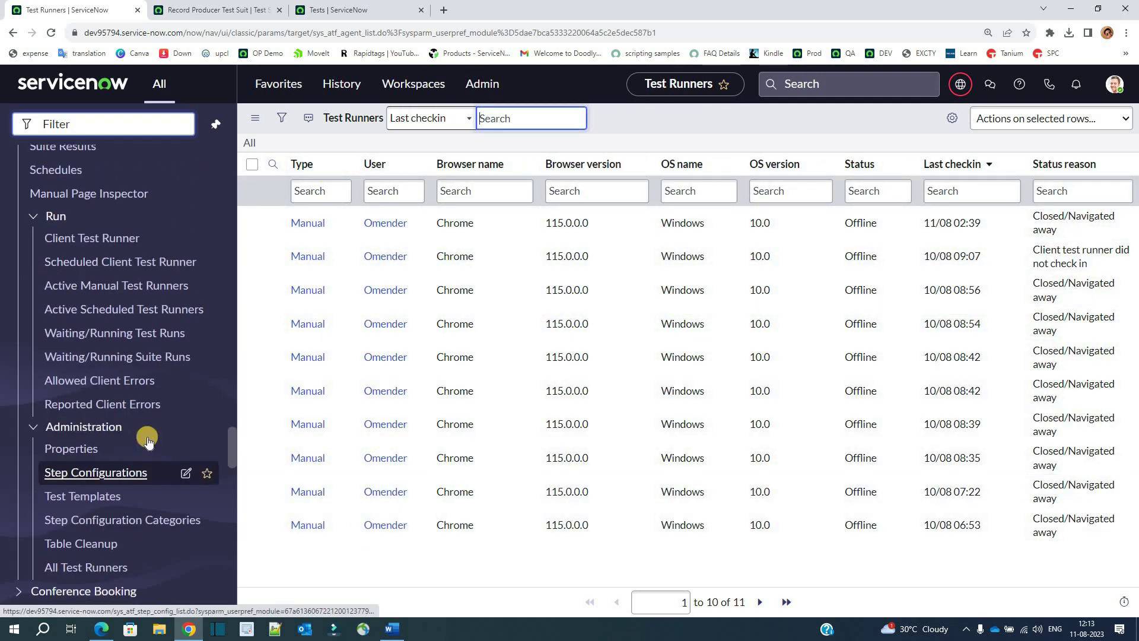
{"action": "scroll", "coordinate": [149, 400], "scroll_direction": "up", "scroll_amount": 7}
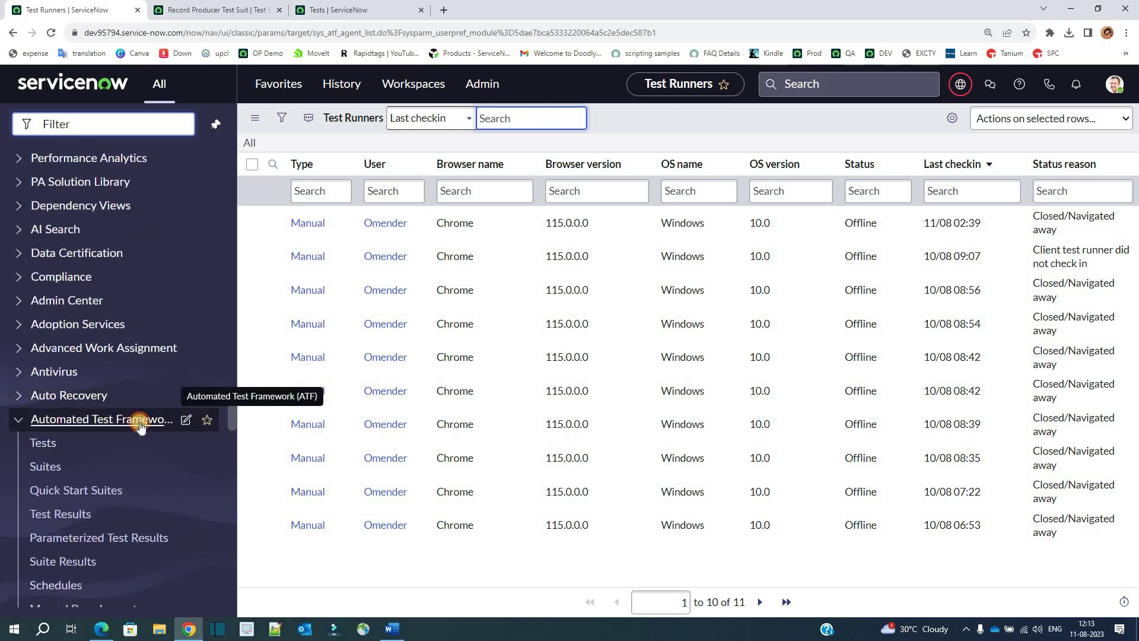
{"action": "left_click", "coordinate": [141, 426]}
{"action": "left_click", "coordinate": [141, 426]}
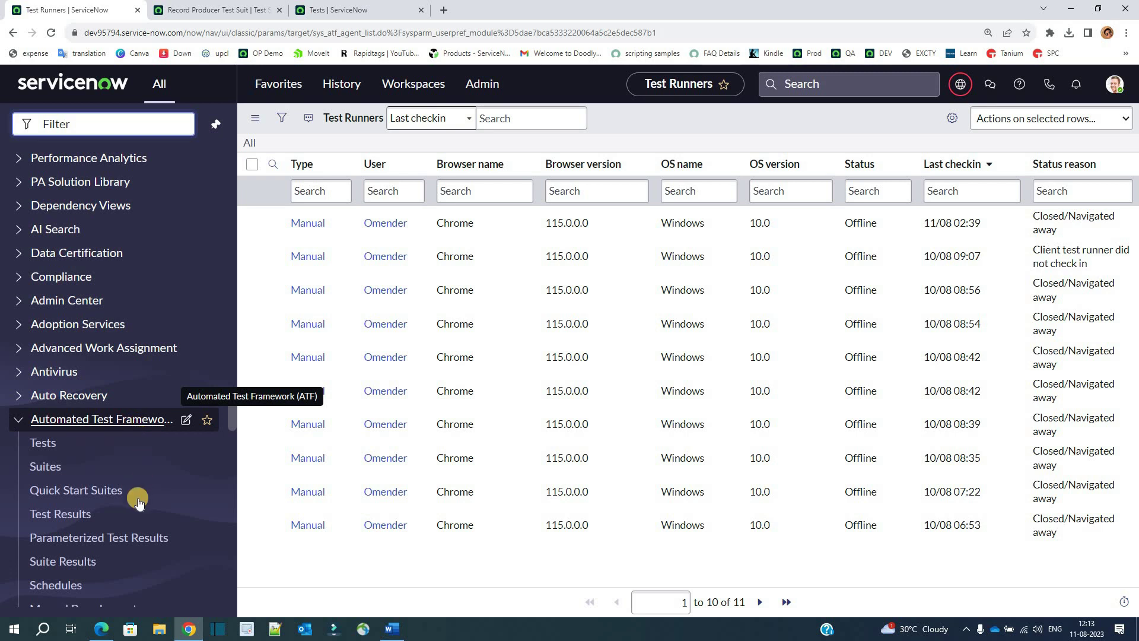